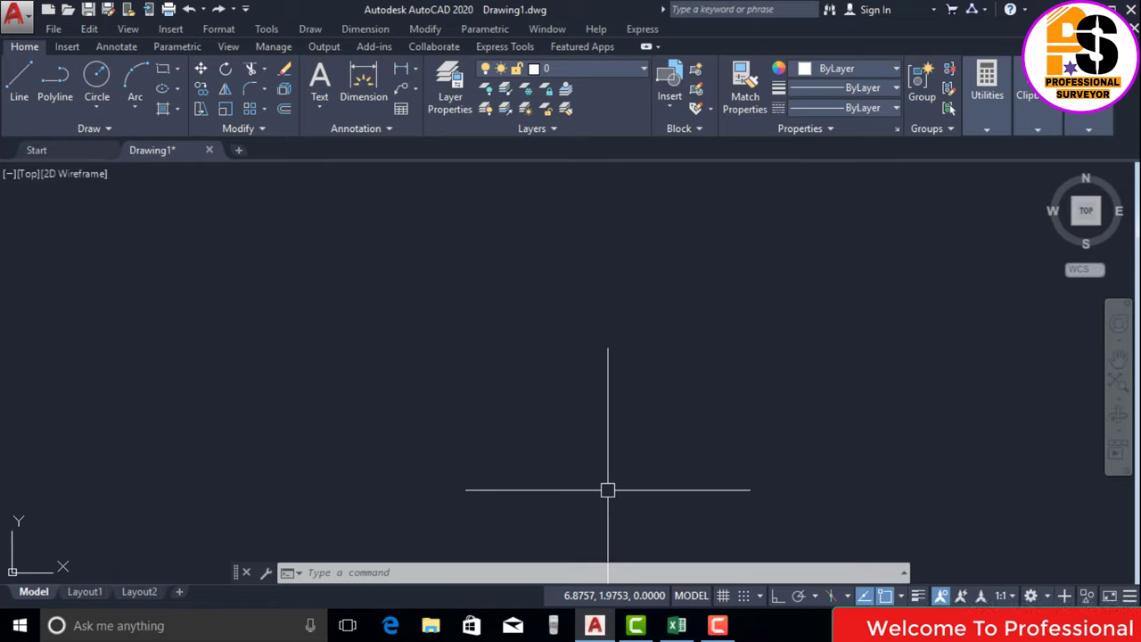
- Switch to the survey points workbook and select cell E2 beside the first point
left_click(677, 626)
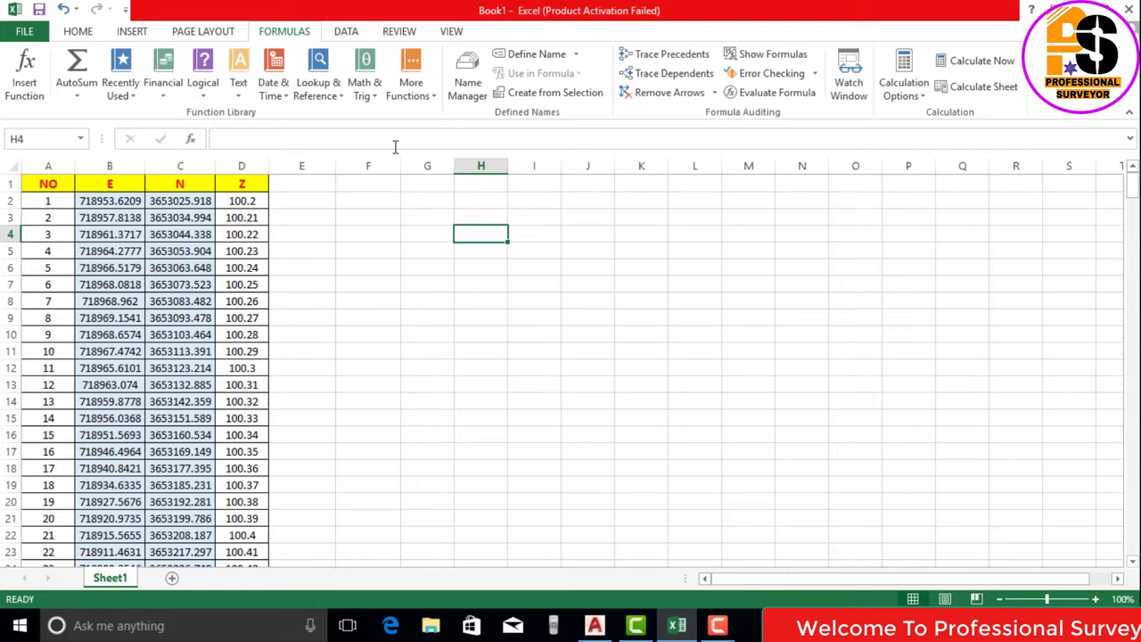
left_click(312, 230)
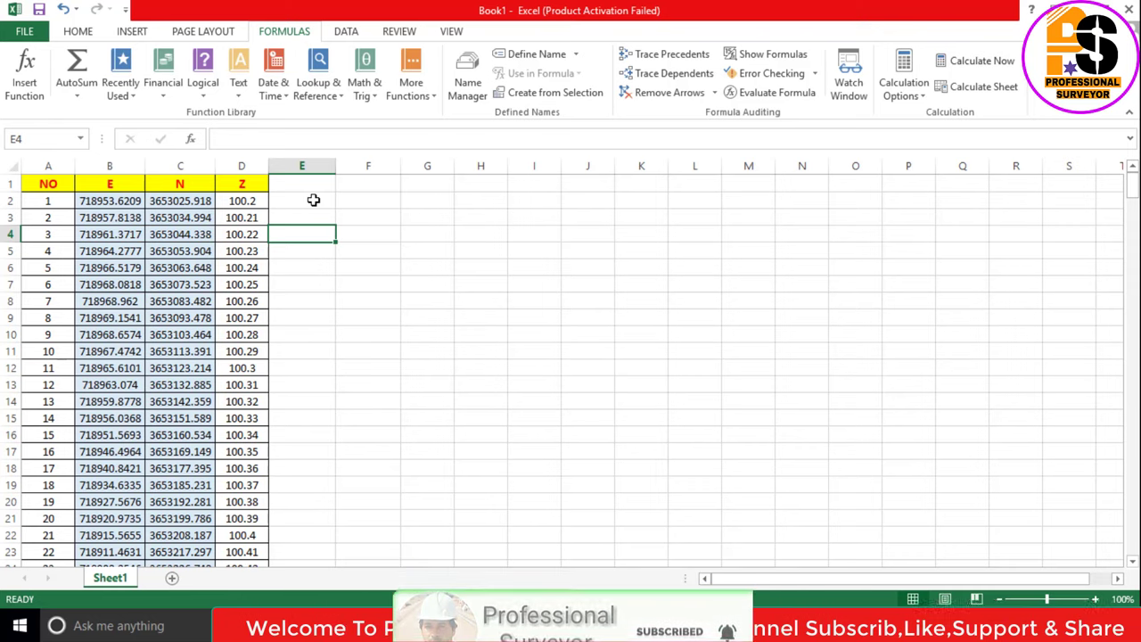
left_click(314, 200)
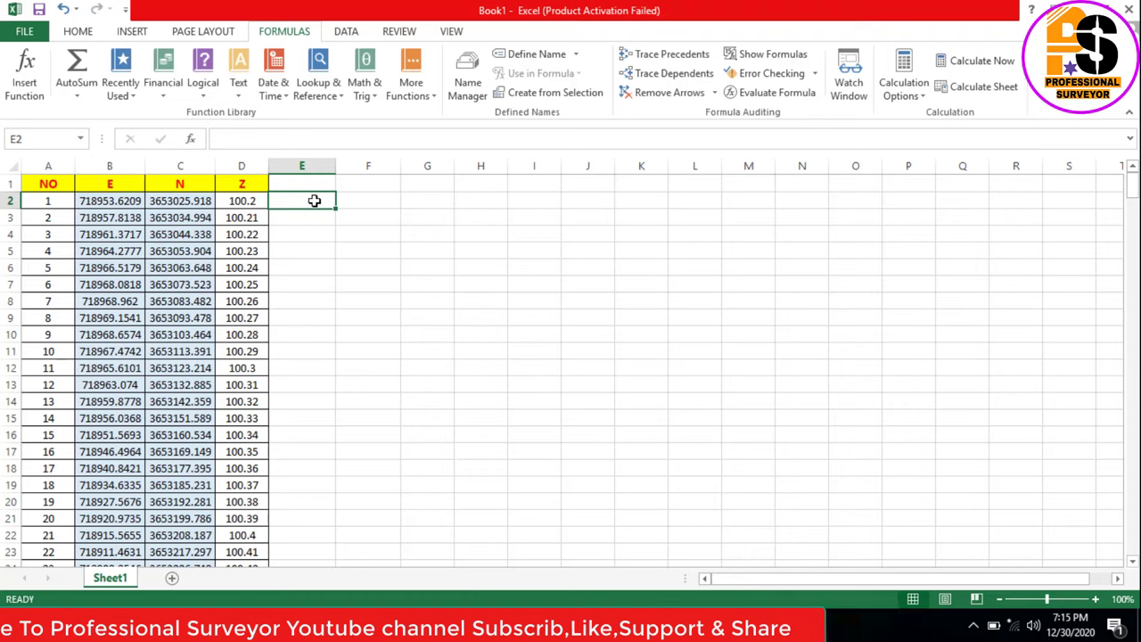
- Enter =CONCATENATE(B2,",",C2,",",D2) in E2, giving 718953.6209,3653025.9176,100.2
type("=")
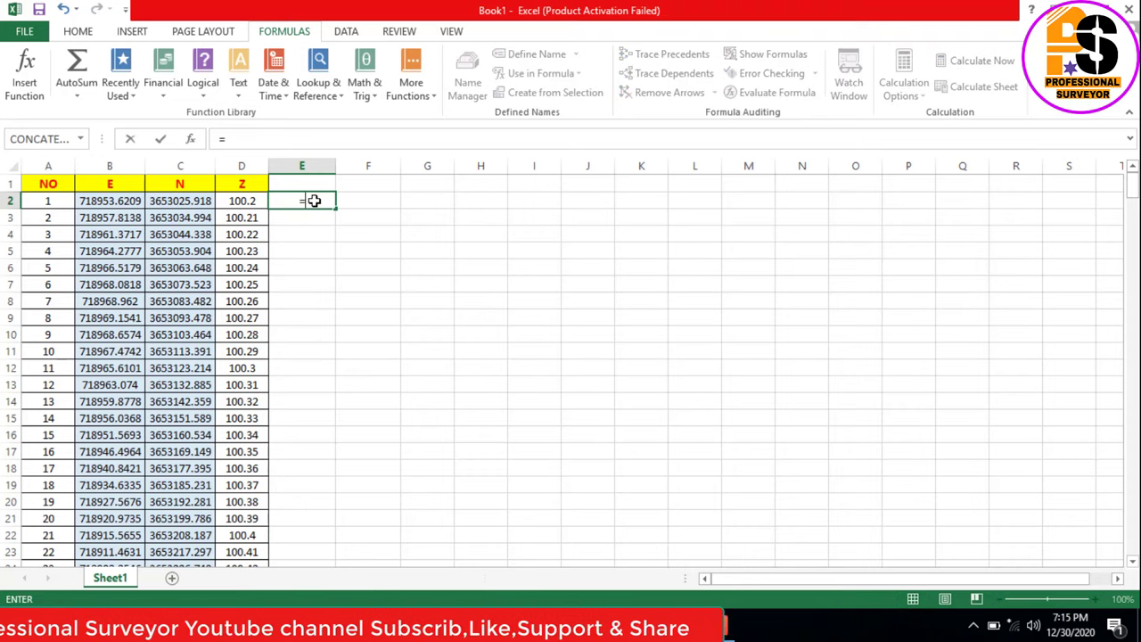
type("C")
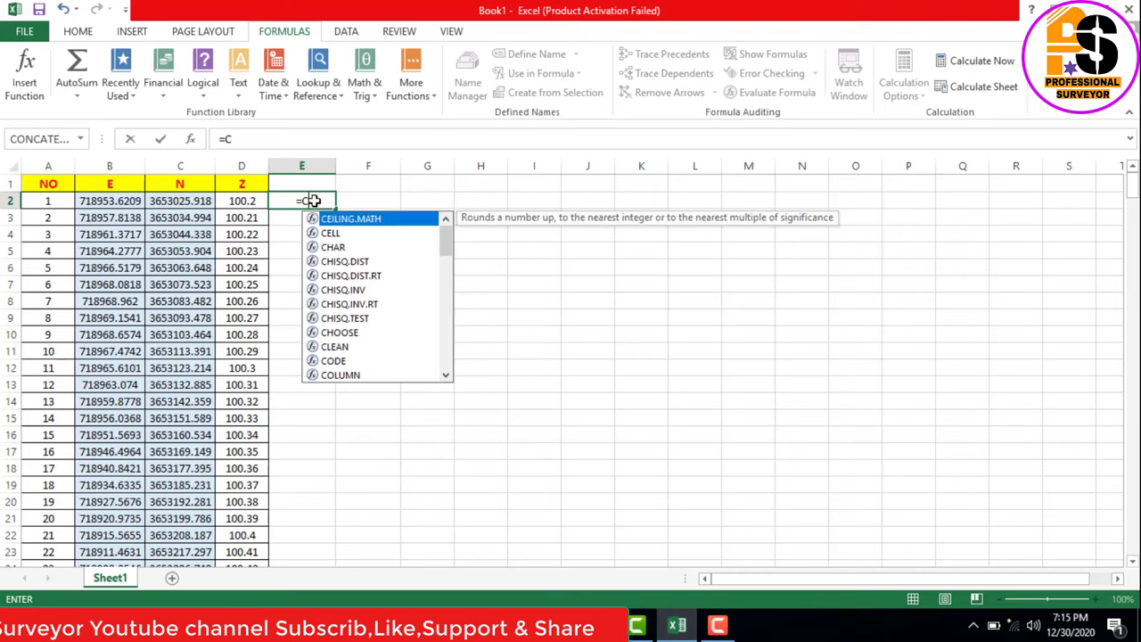
type("ON")
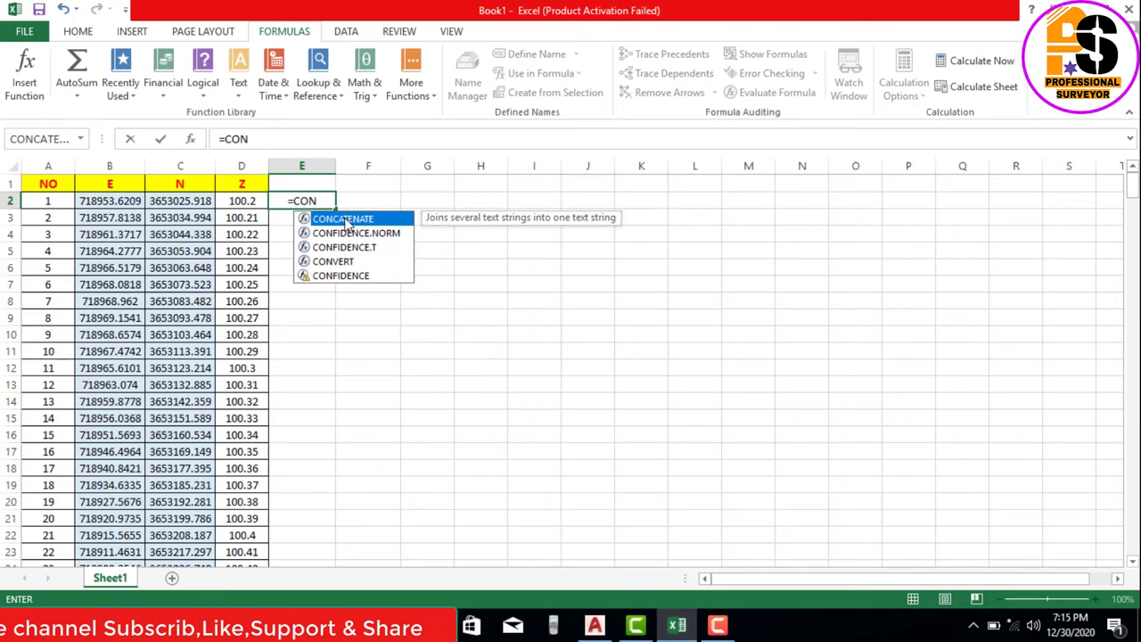
double_click(337, 219)
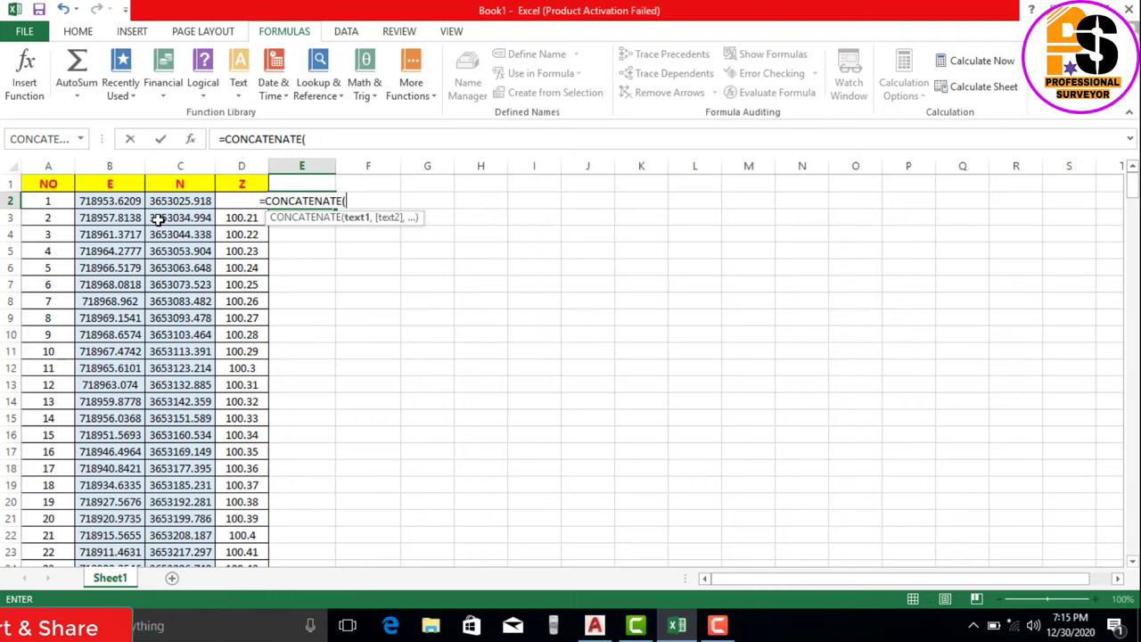
left_click(129, 201)
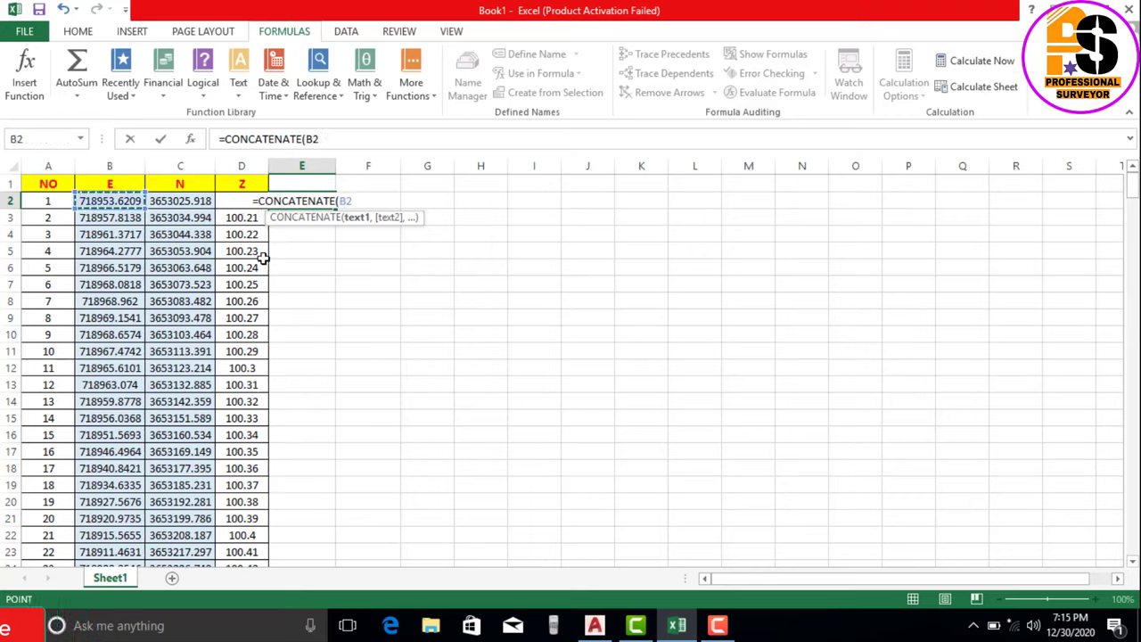
type(",")
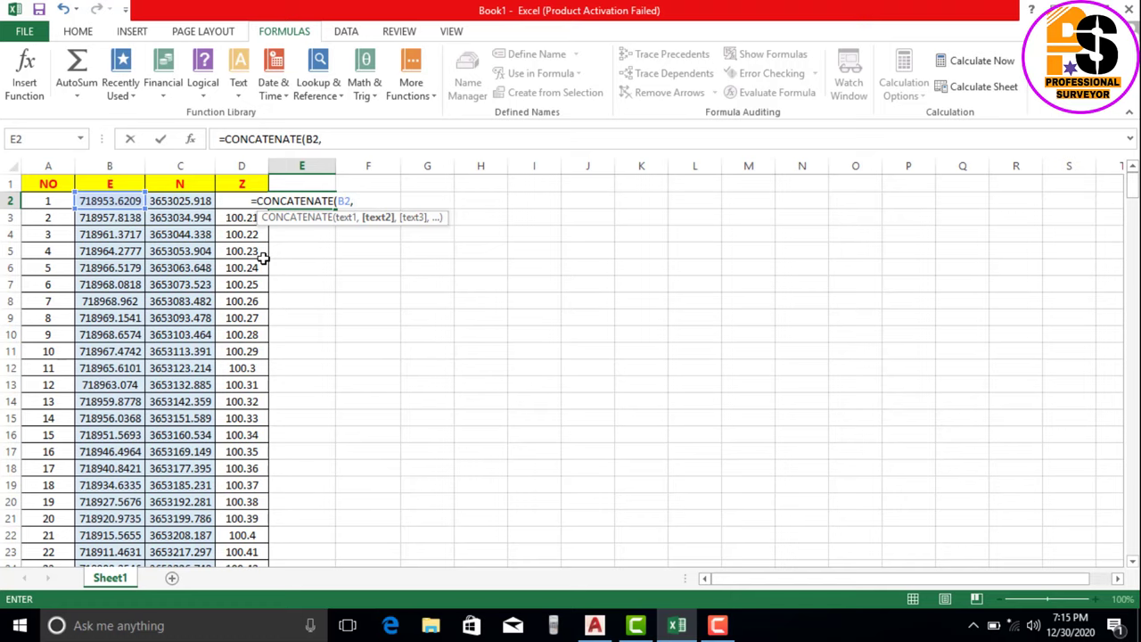
type("\",")
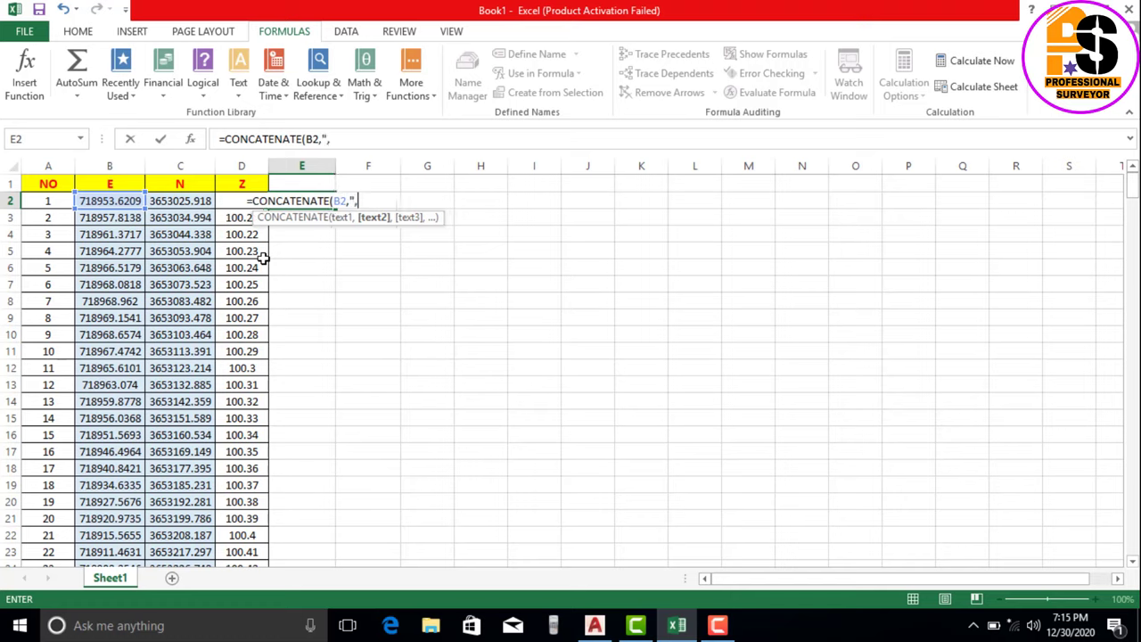
type("\"")
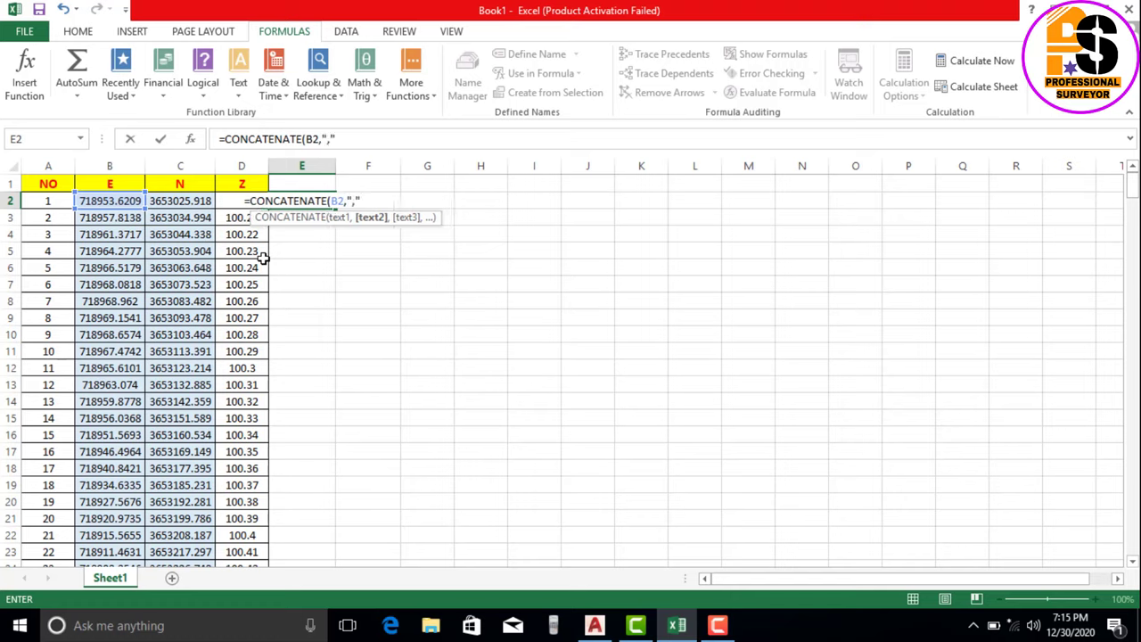
type(",")
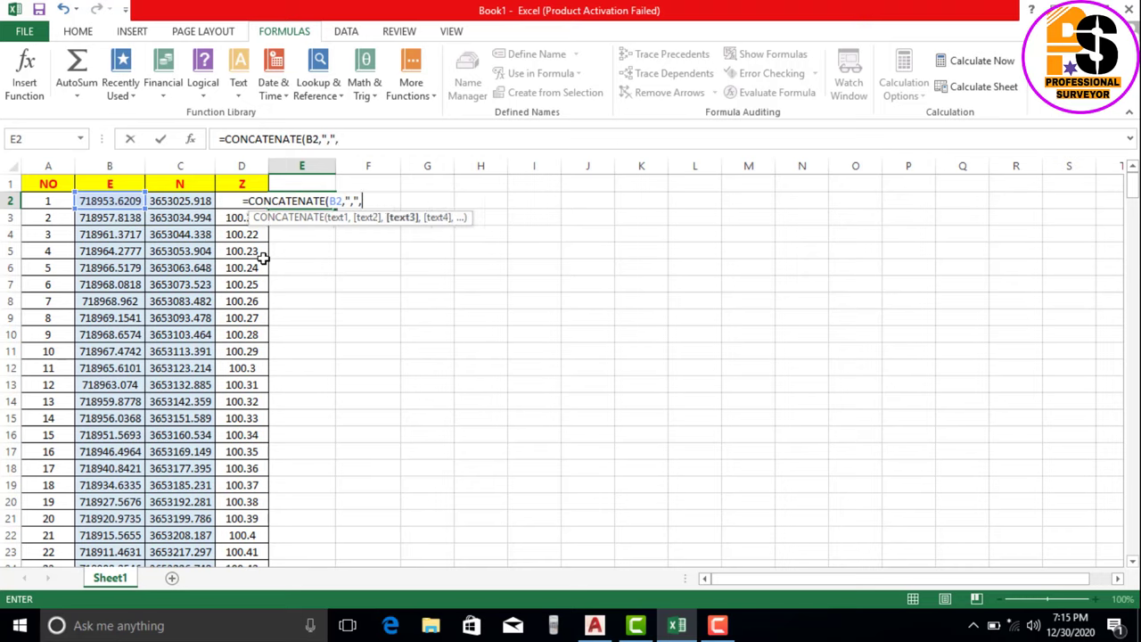
left_click(178, 201)
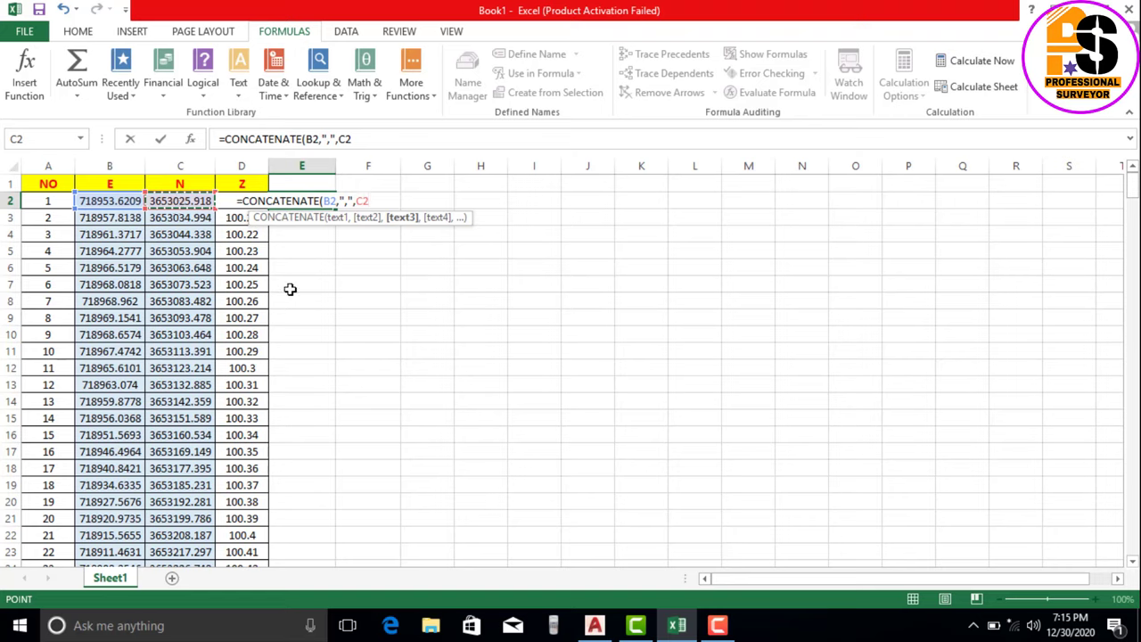
type(",")
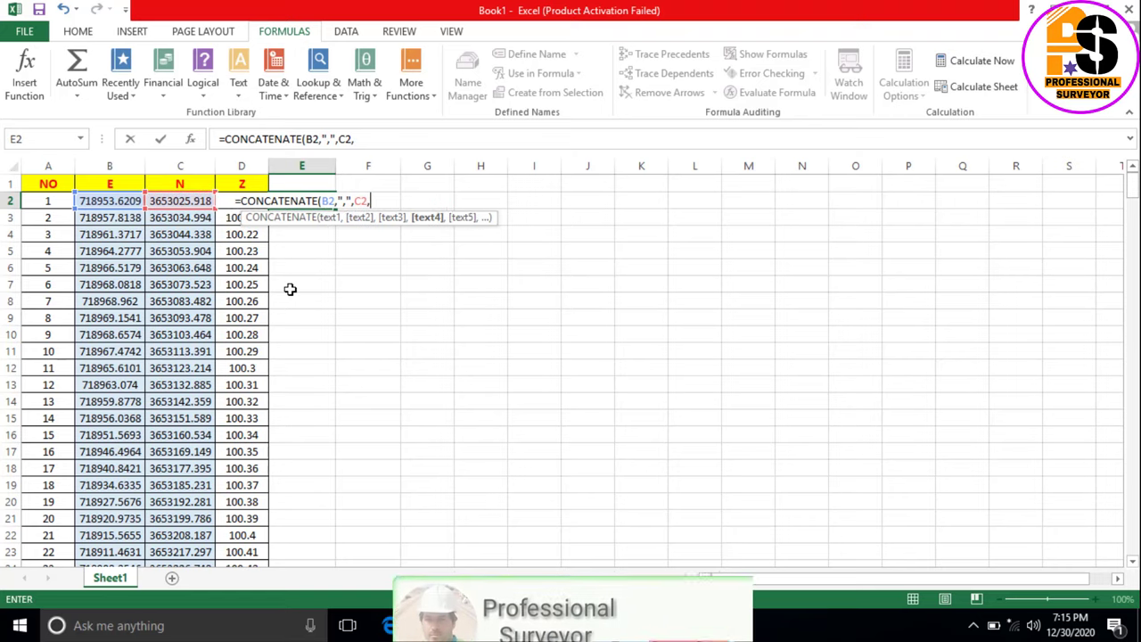
type("\"")
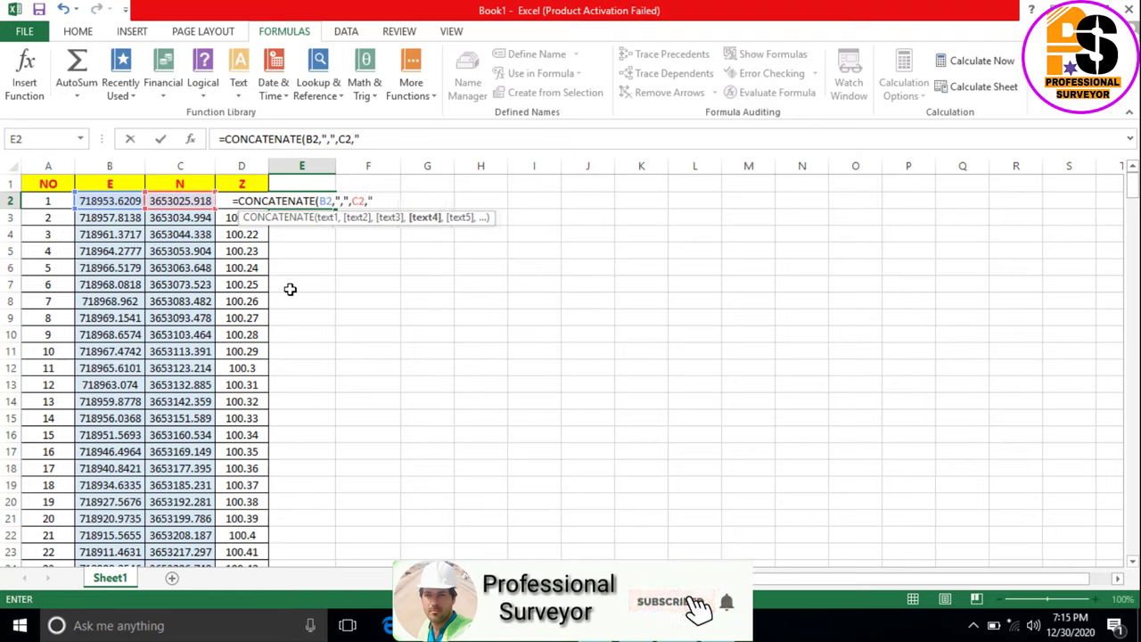
type(",\",")
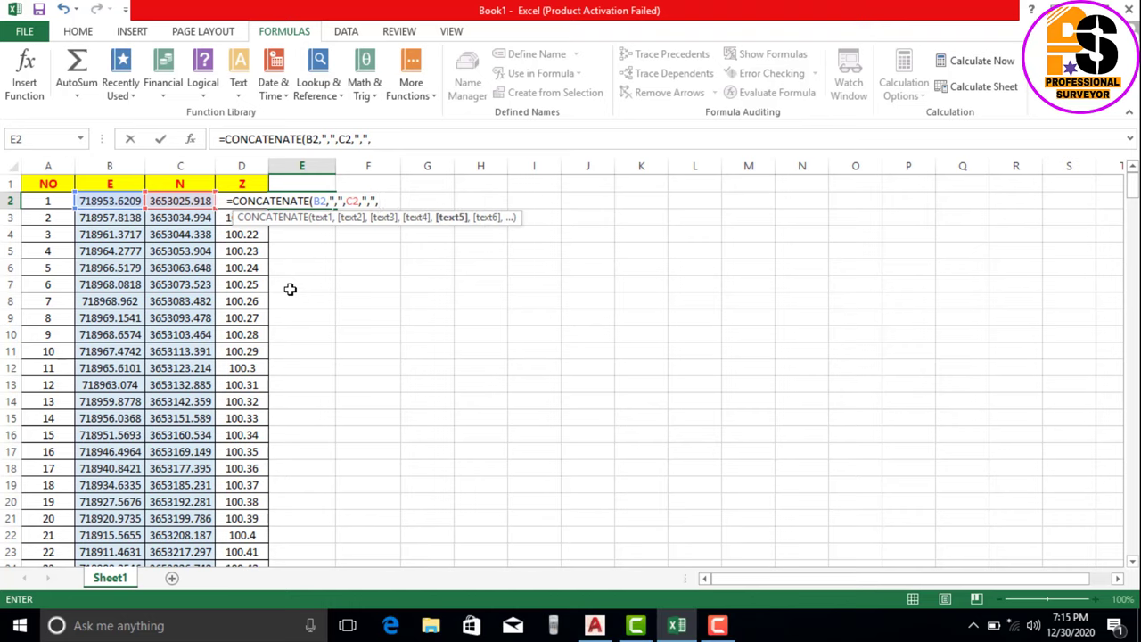
key("Left")
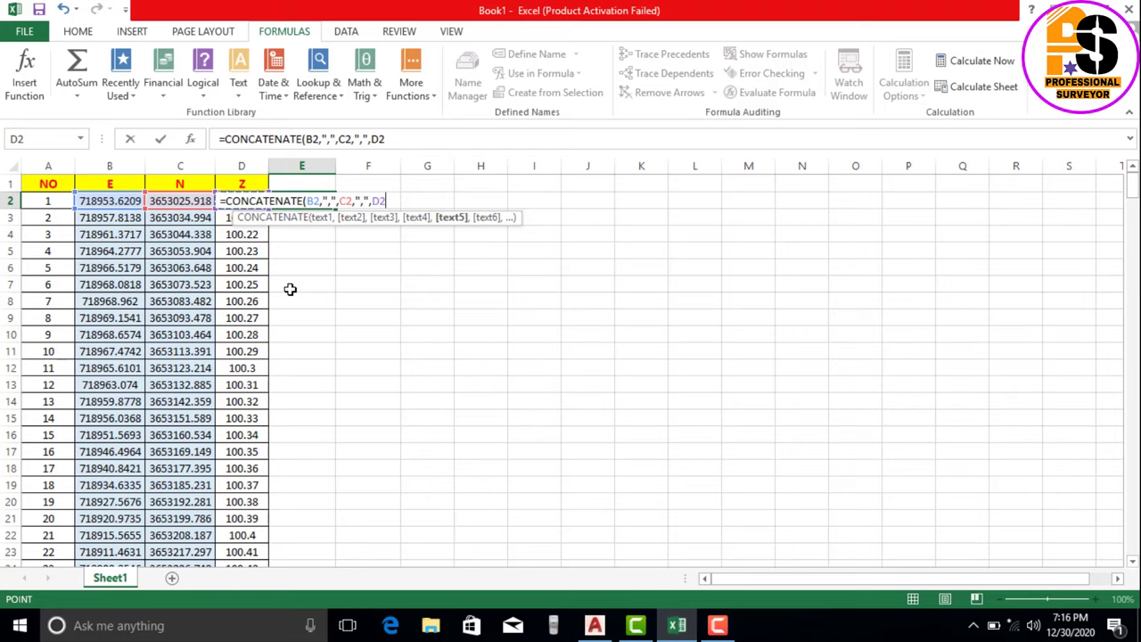
type(")")
key("Return")
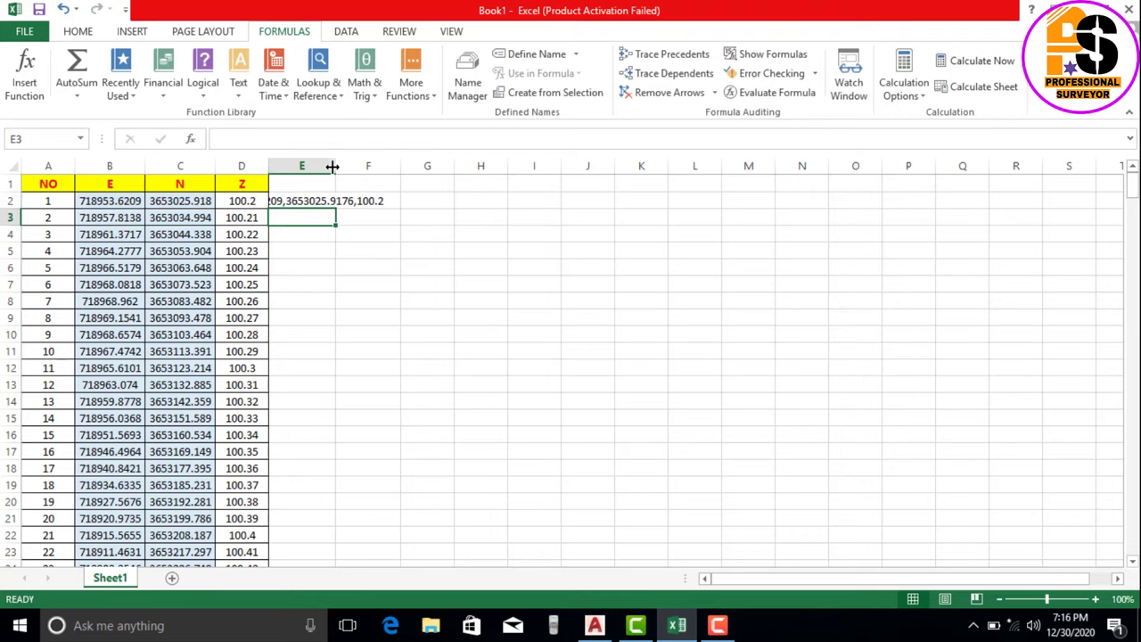
- Autofit column E to the joined text and fill the E2 formula down all rows
left_click_drag(333, 167, 389, 166)
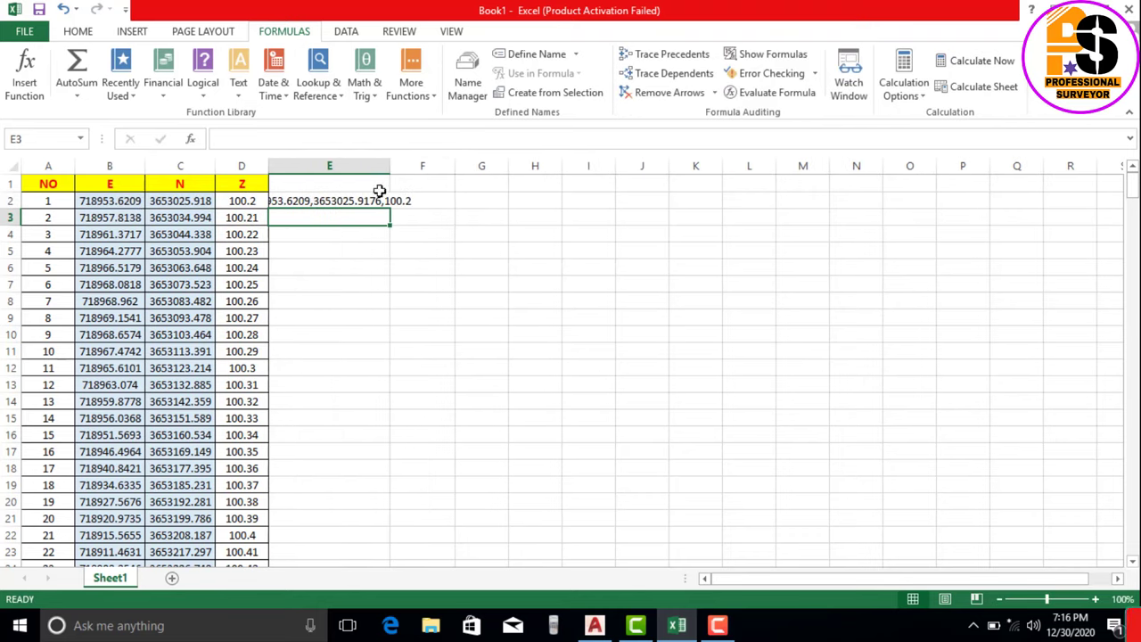
double_click(390, 166)
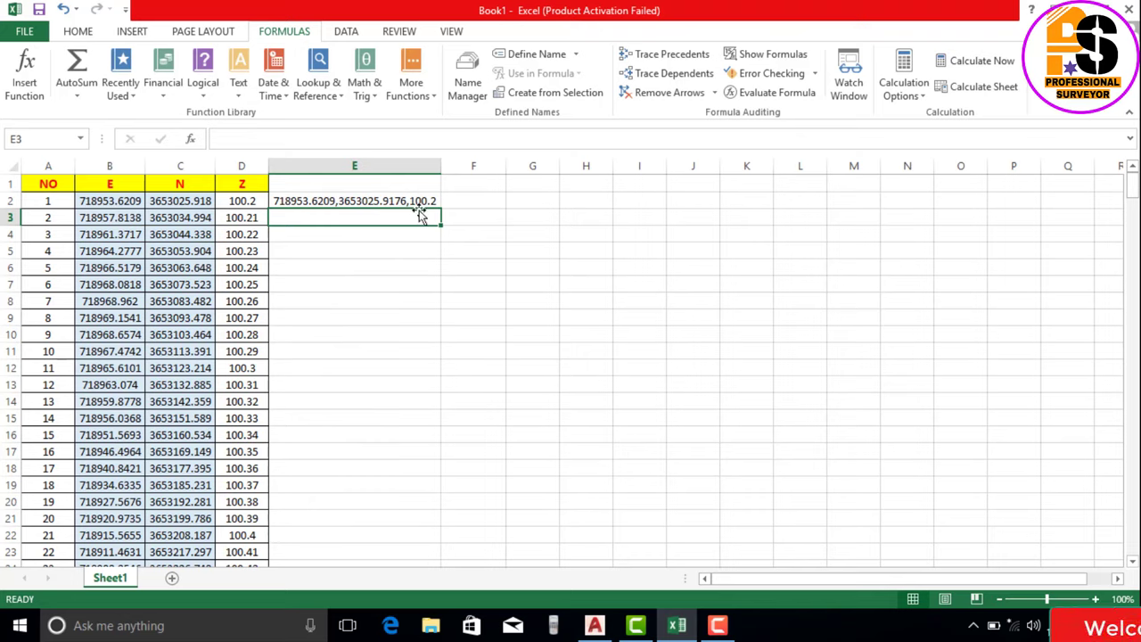
left_click(427, 200)
double_click(440, 211)
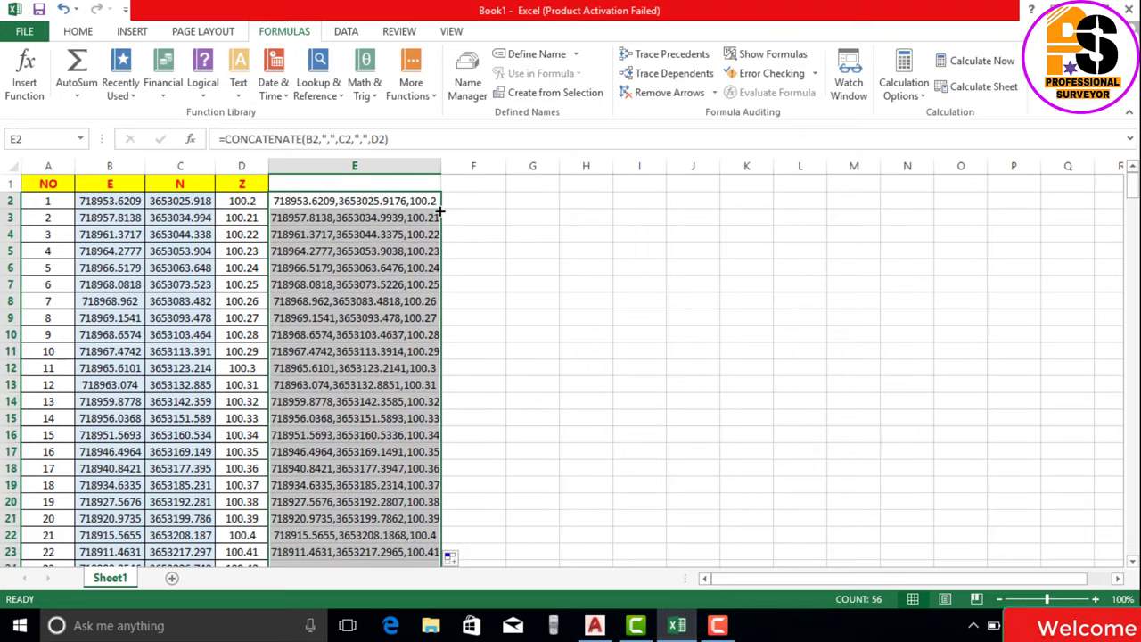
- Review the filled strings down column E, then delete them
scroll(507, 301, "down", 2)
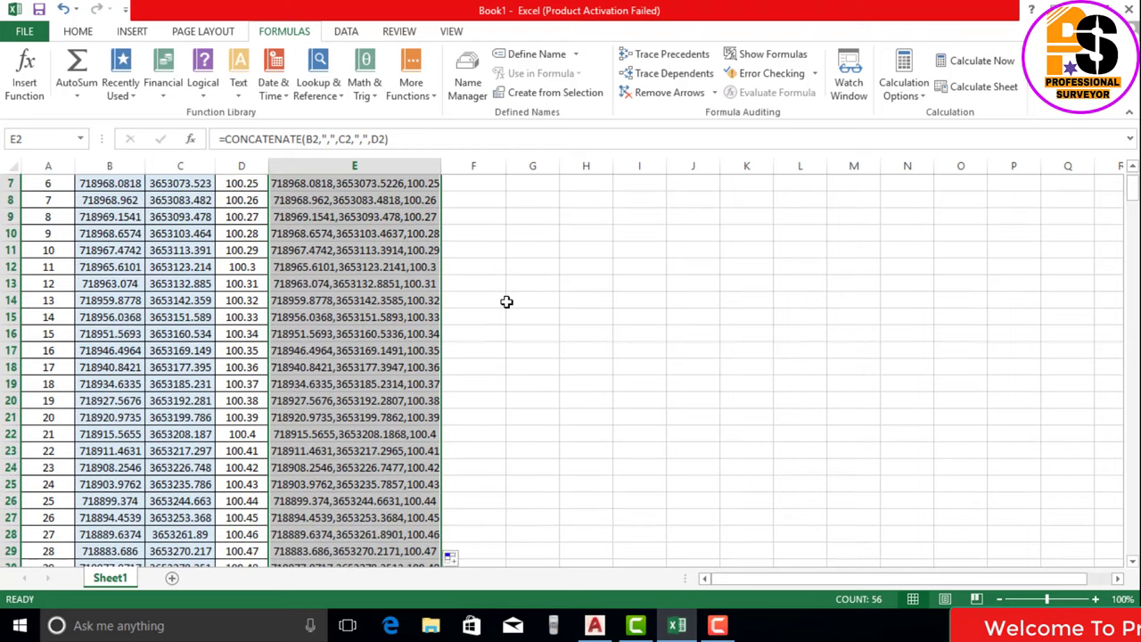
scroll(507, 302, "down", 2)
scroll(507, 302, "down", 1)
scroll(506, 301, "down", 2)
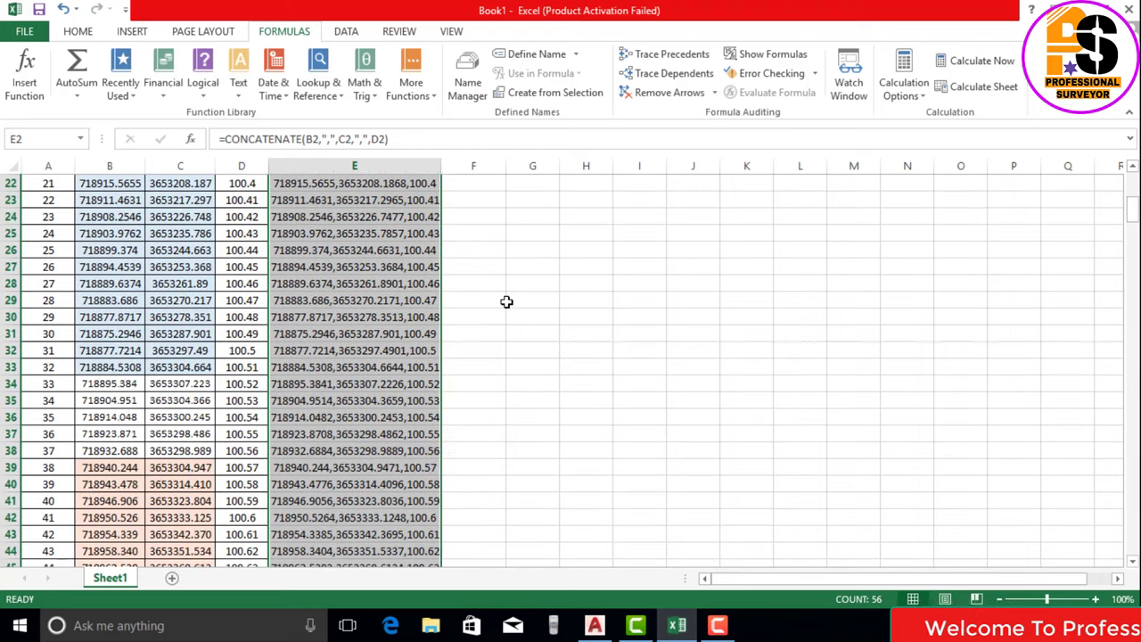
scroll(506, 301, "down", 2)
scroll(507, 302, "down", 3)
scroll(507, 302, "up", 4)
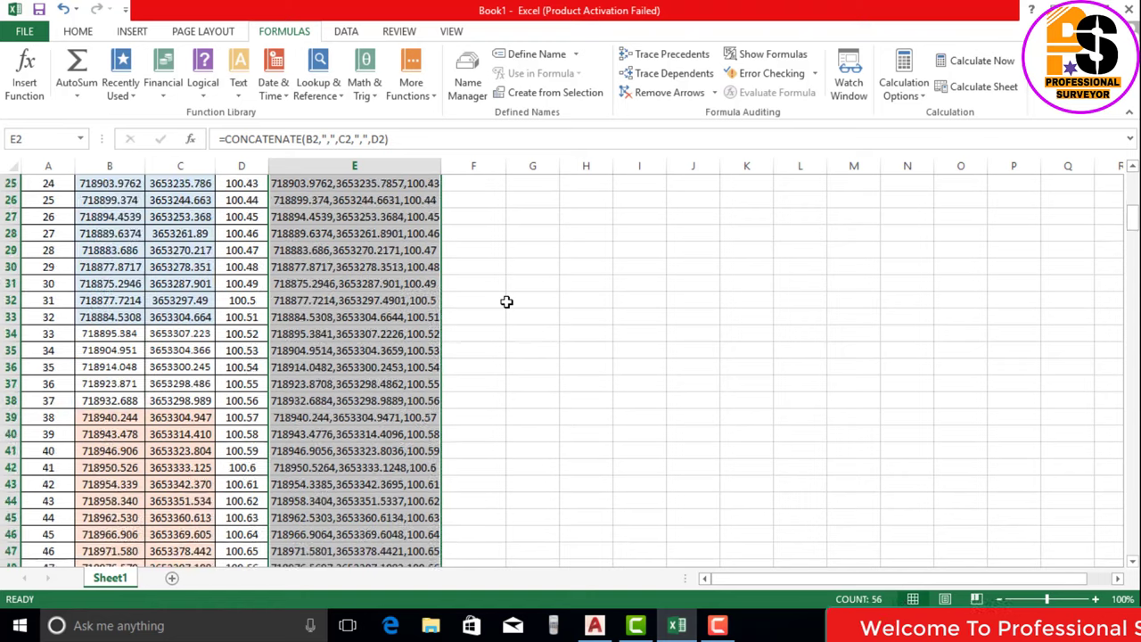
scroll(506, 301, "up", 3)
scroll(507, 301, "up", 3)
scroll(507, 301, "up", 2)
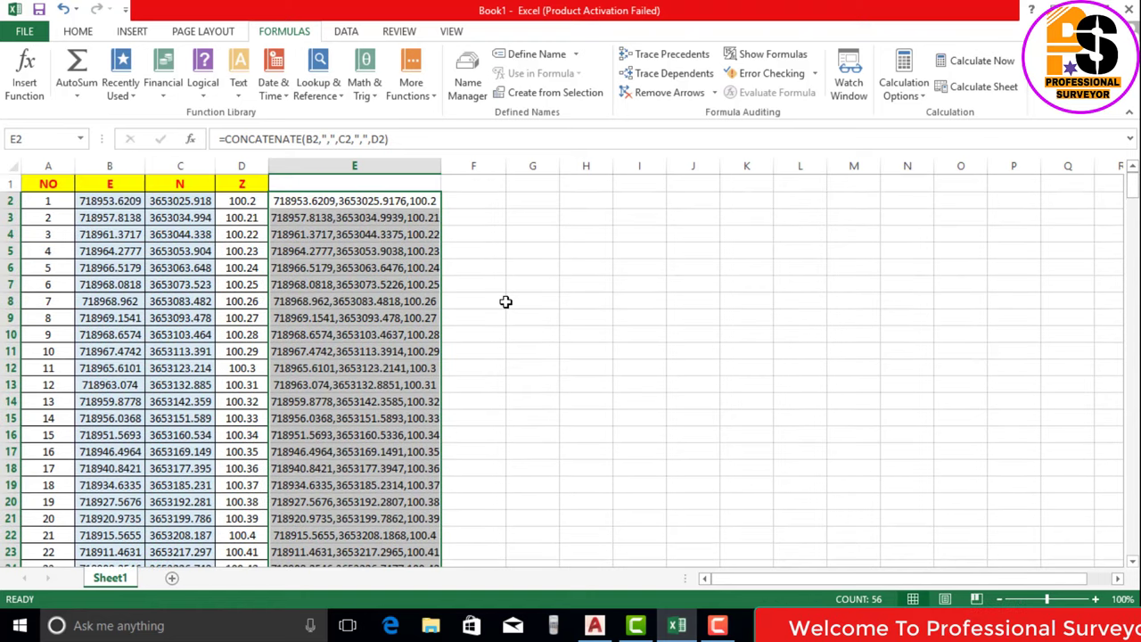
key("Delete")
- Insert the CONCATENATE function from the Text category into cell E2 via Insert Function
left_click(500, 222)
left_click(373, 198)
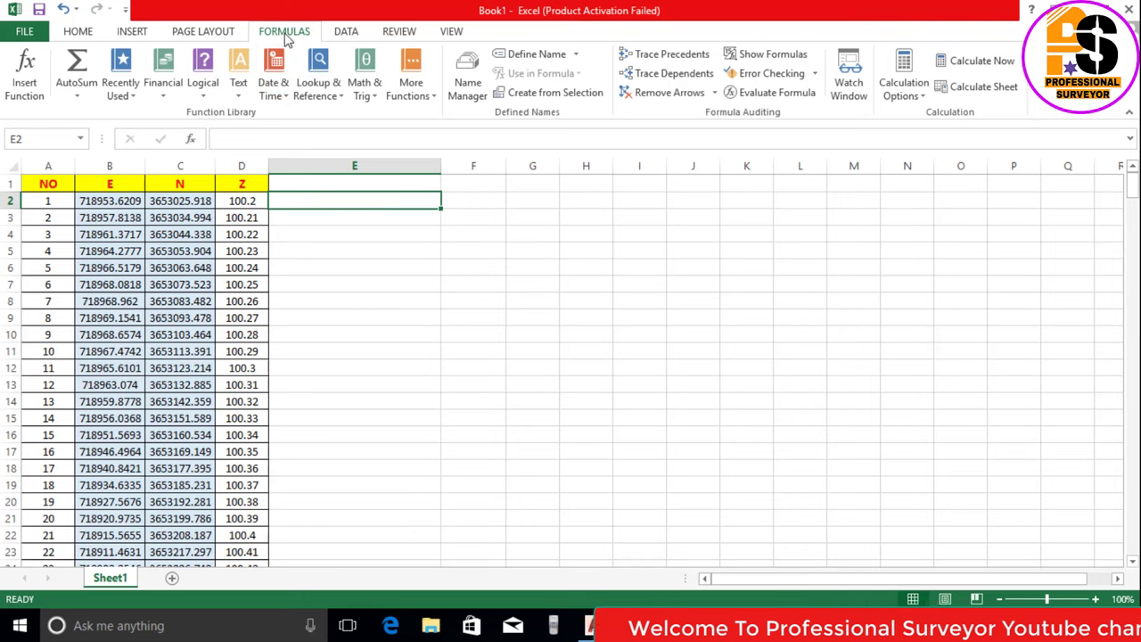
left_click(27, 89)
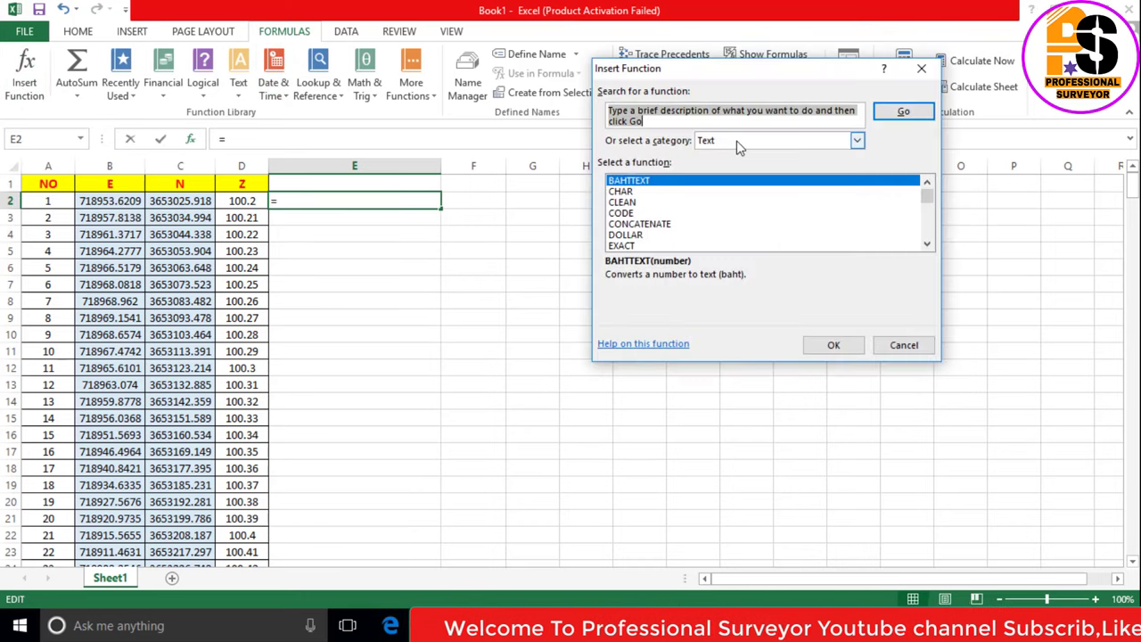
left_click(742, 142)
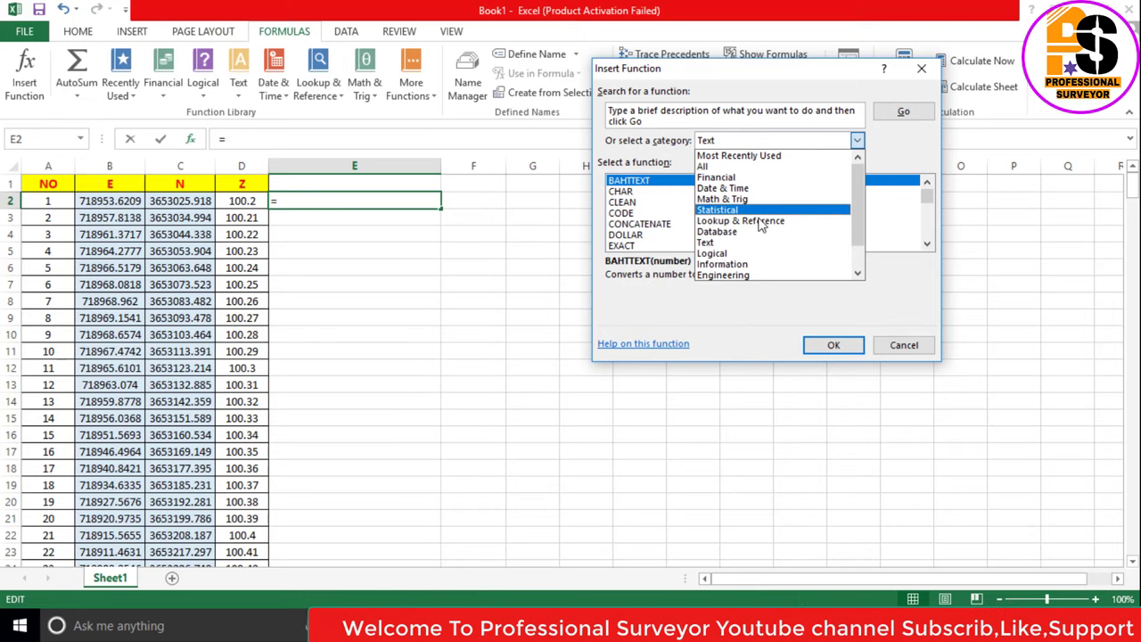
left_click(771, 245)
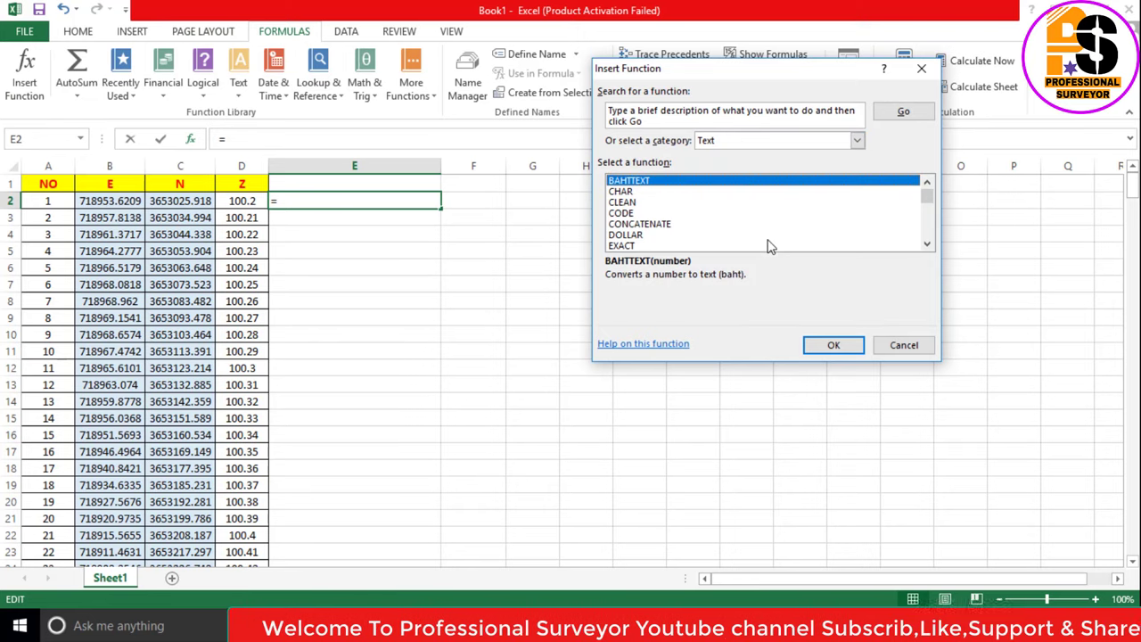
left_click(655, 226)
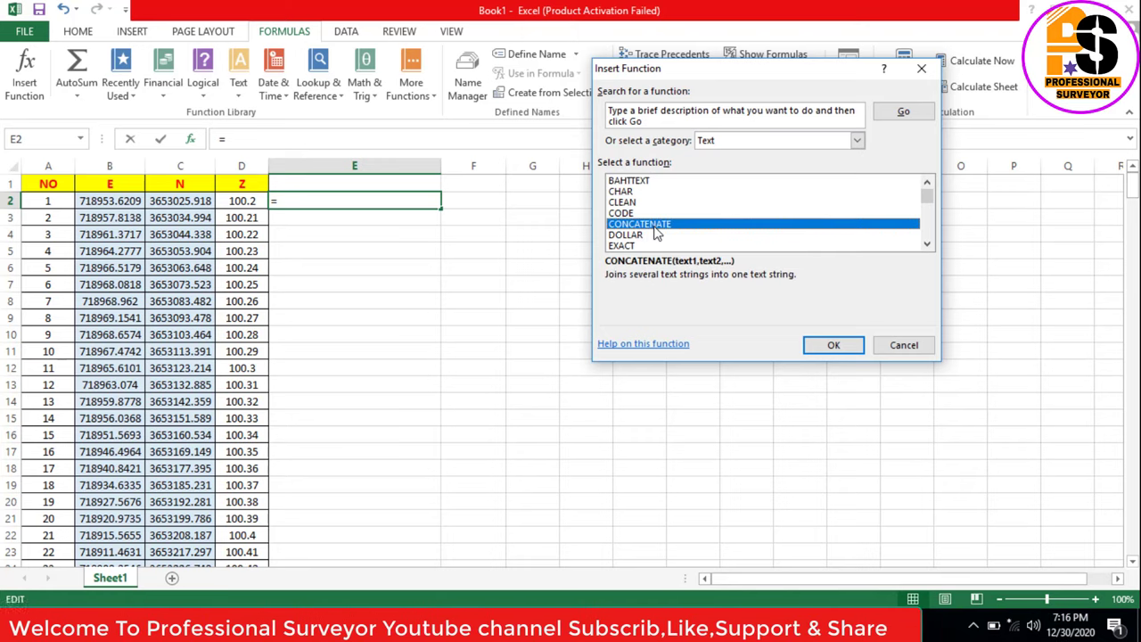
left_click(832, 345)
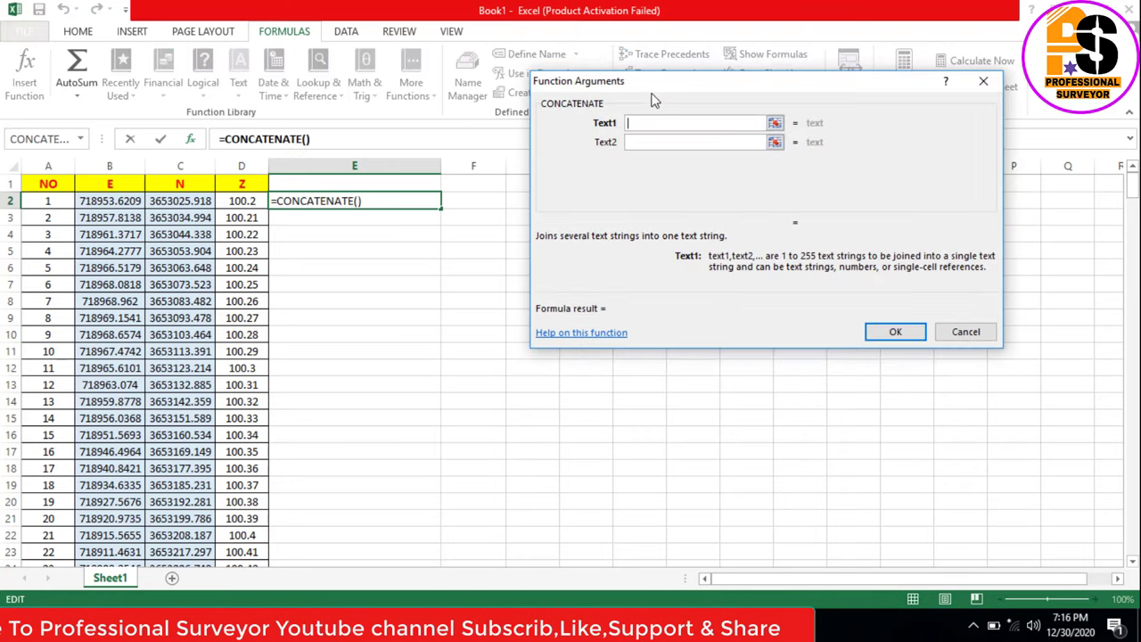
- Fill CONCATENATE's arguments with B2, ",", C2, ",", D2 to preview 718953.6209,3653025.9176,100.2
left_click_drag(661, 90, 673, 85)
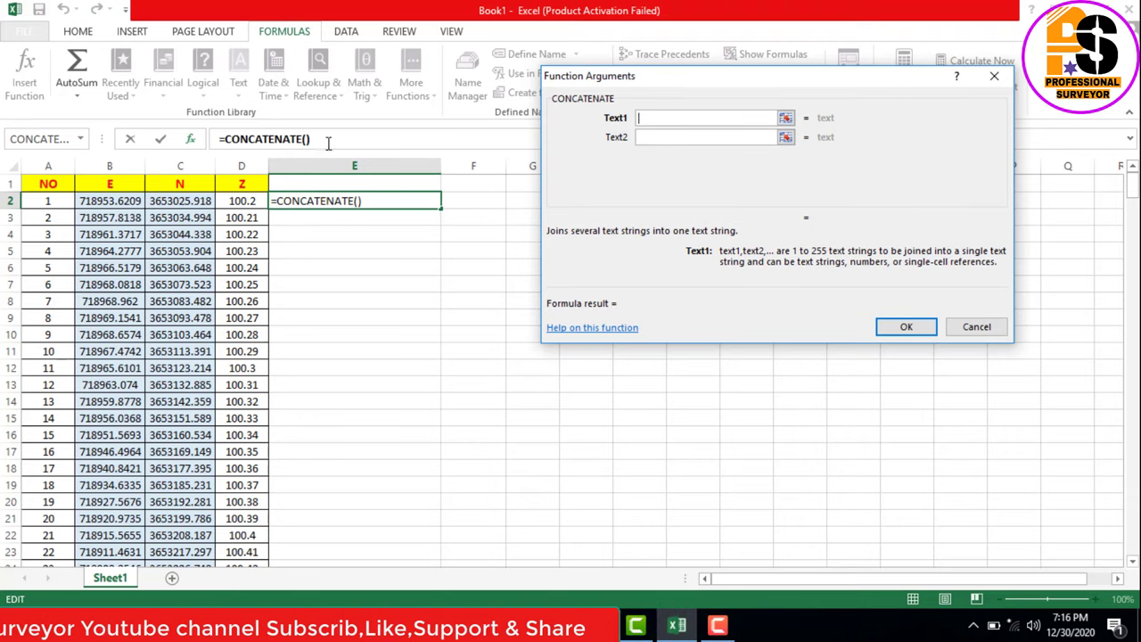
left_click(101, 202)
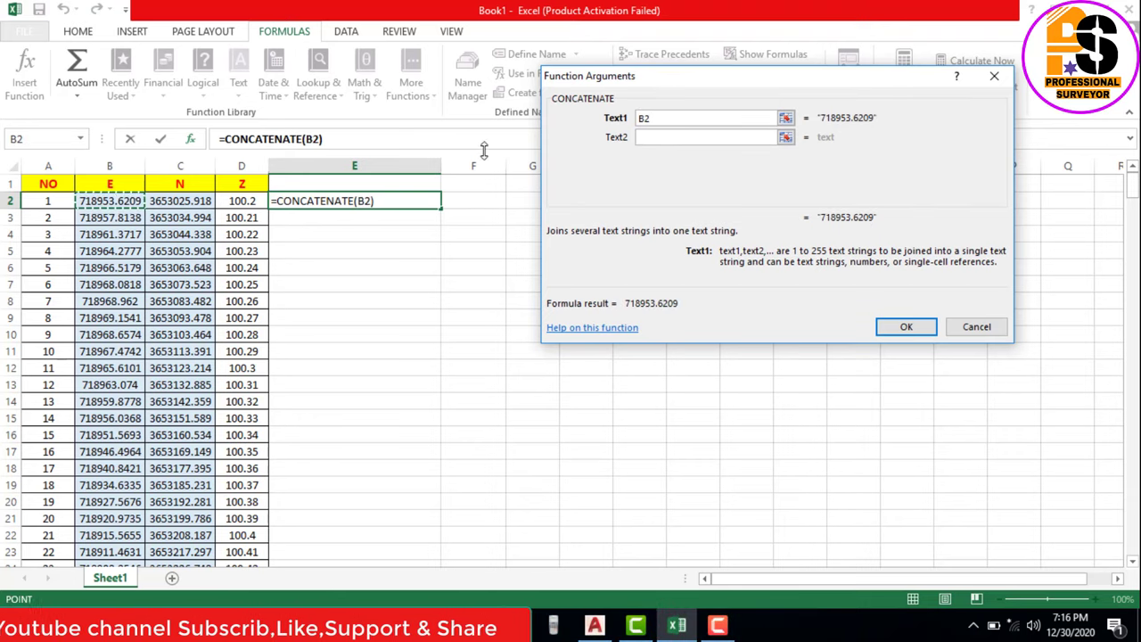
left_click(695, 138)
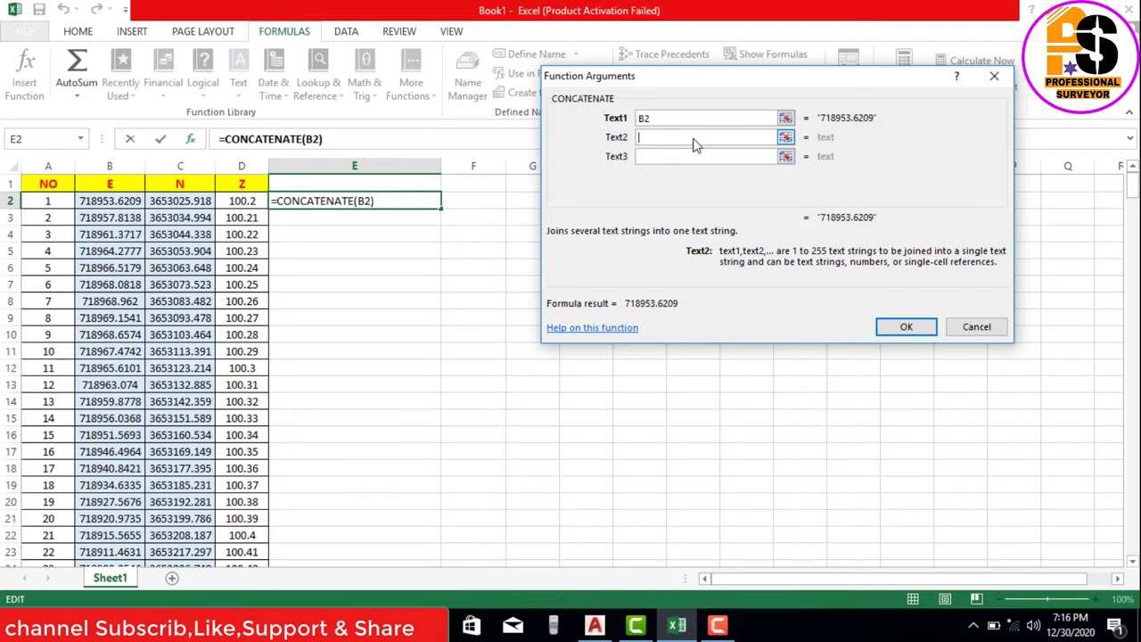
type(",")
left_click(672, 158)
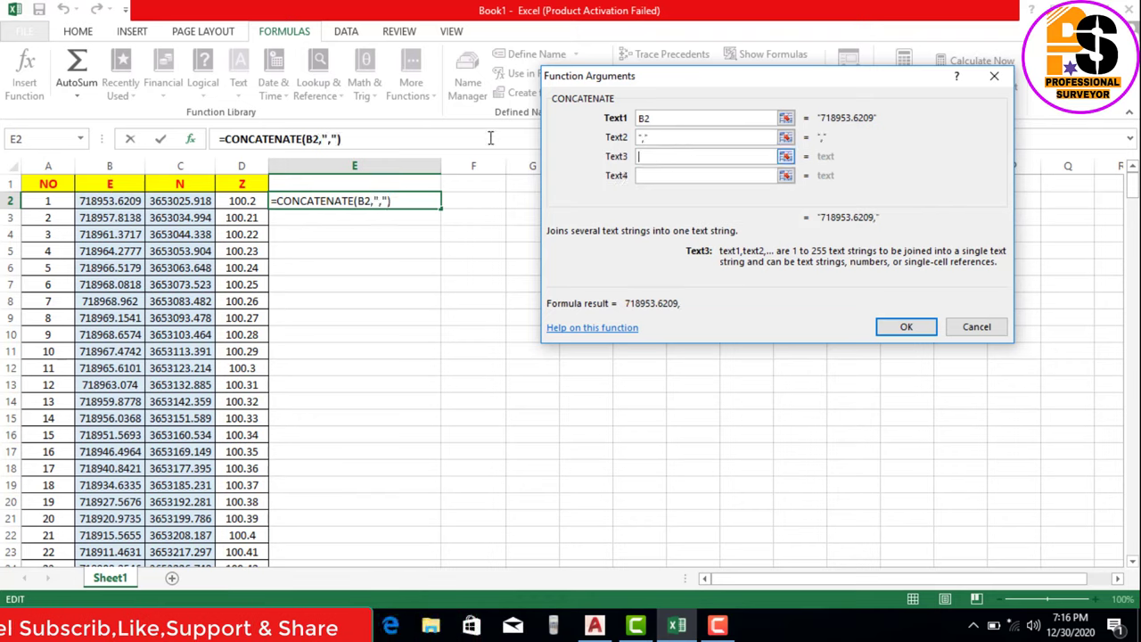
left_click(172, 199)
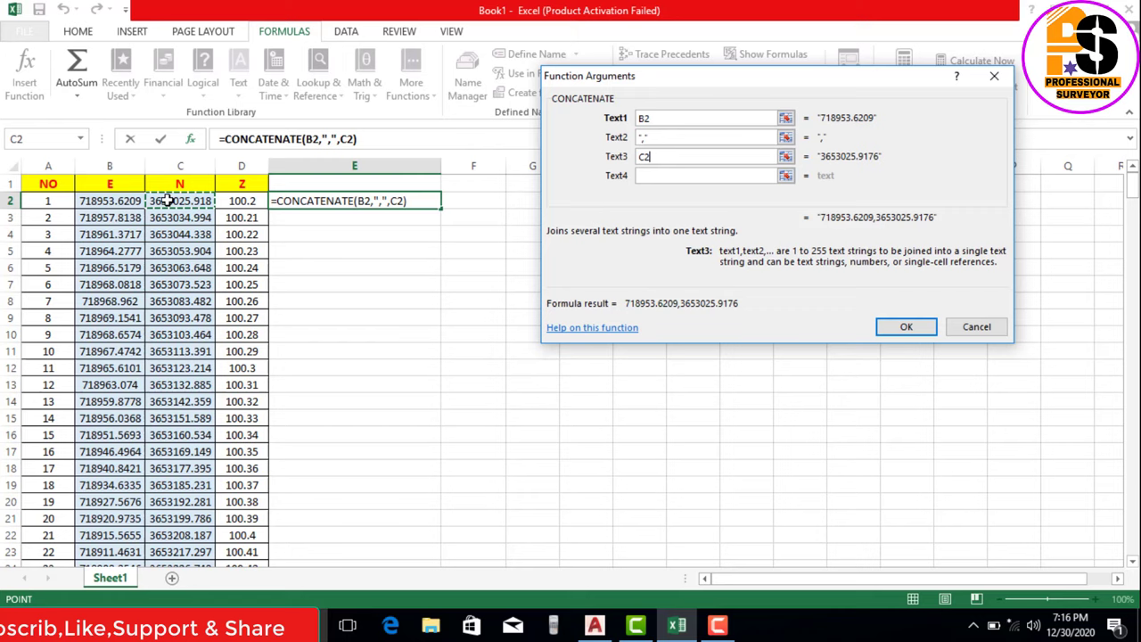
left_click(680, 180)
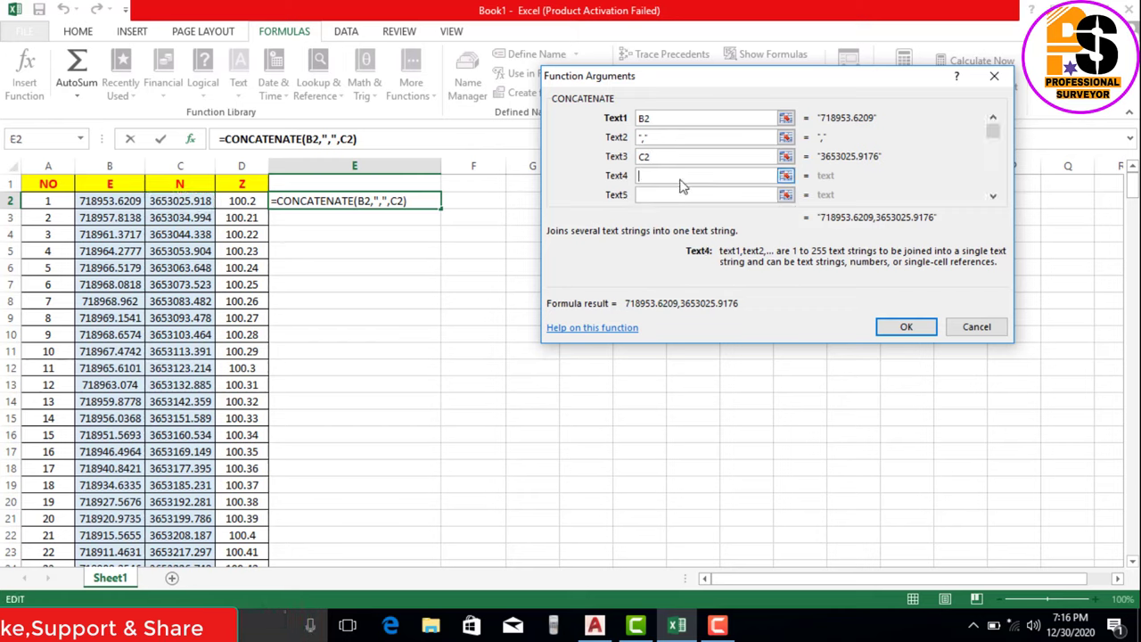
type(",")
key("Tab")
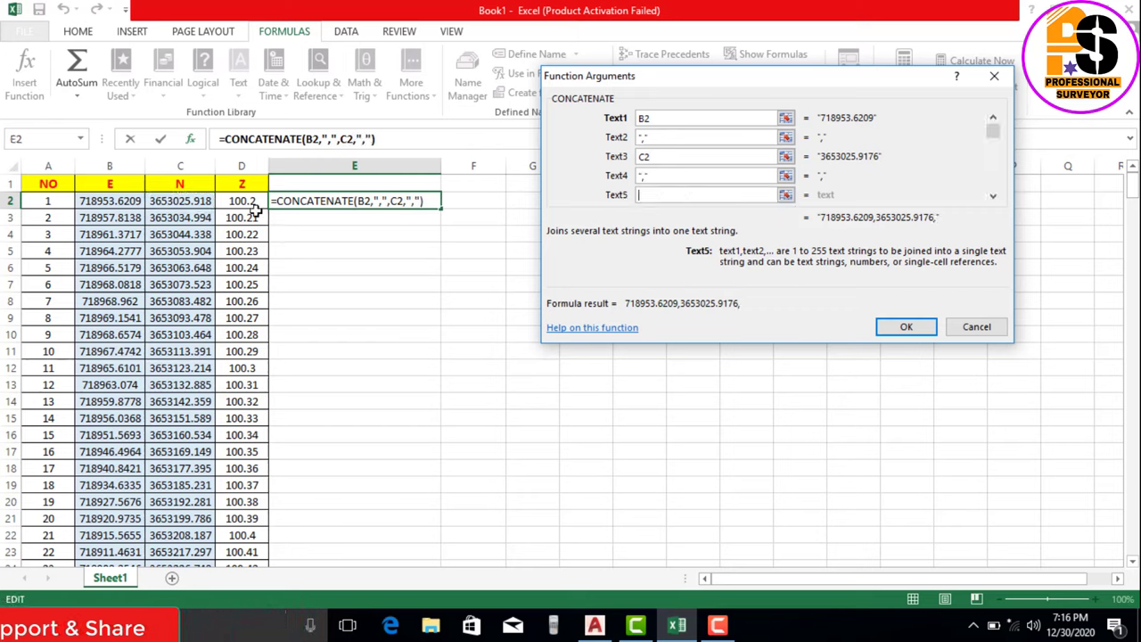
left_click(243, 201)
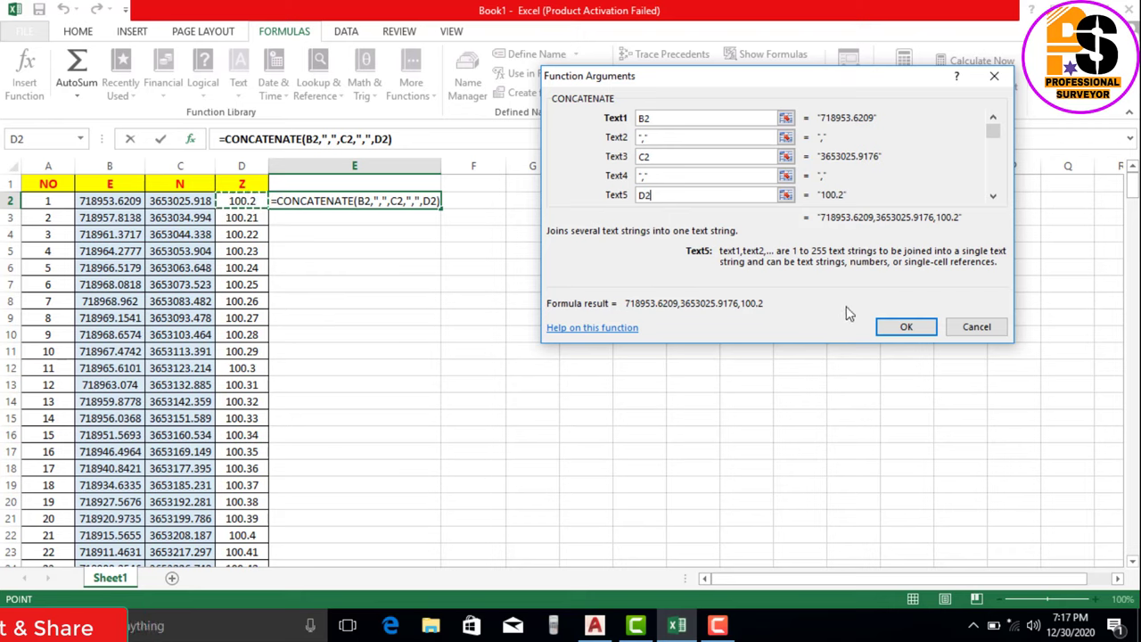
- Confirm the E2 formula and fill it down column E for every point
left_click(895, 328)
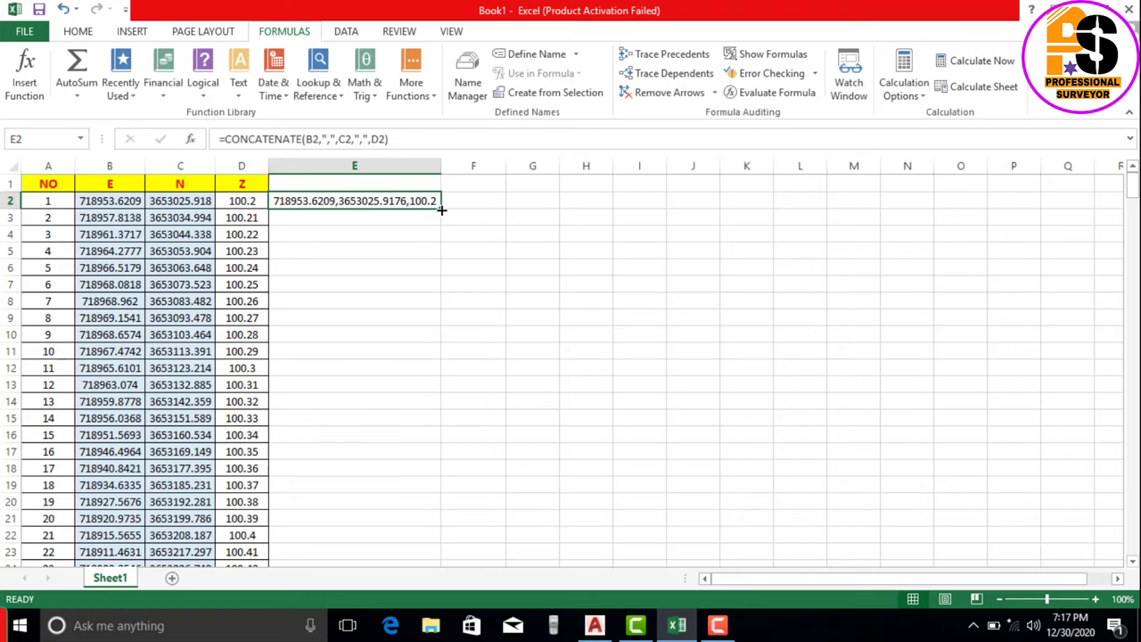
double_click(441, 209)
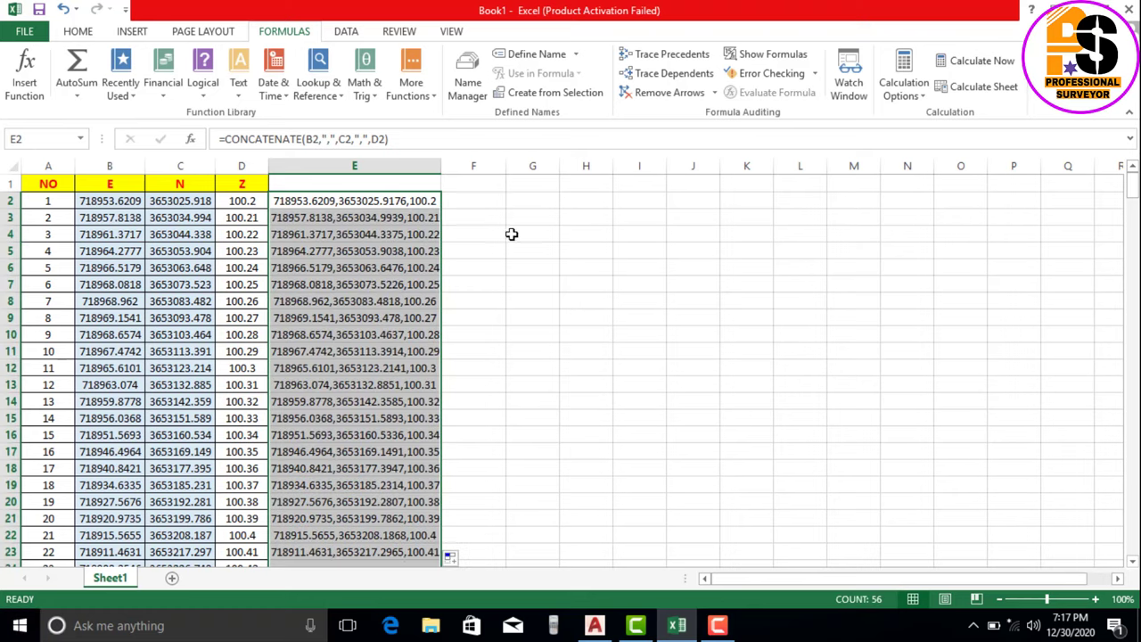
scroll(510, 234, "down", 2)
scroll(516, 236, "down", 4)
scroll(515, 236, "down", 3)
scroll(516, 236, "down", 3)
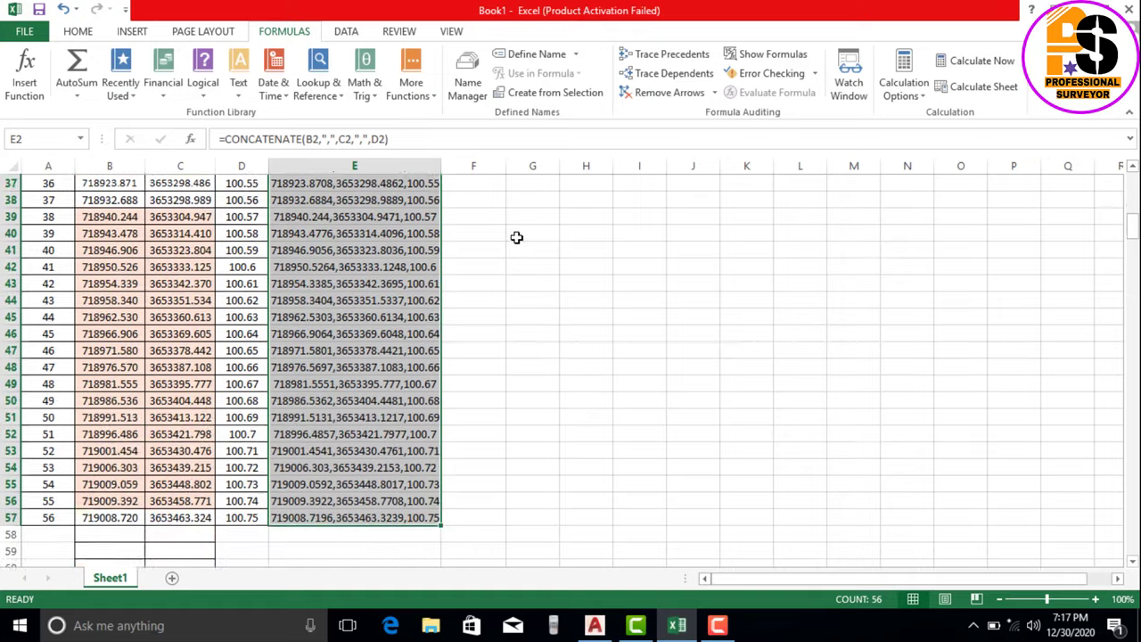
scroll(516, 237, "down", 1)
scroll(517, 237, "up", 5)
scroll(517, 237, "up", 7)
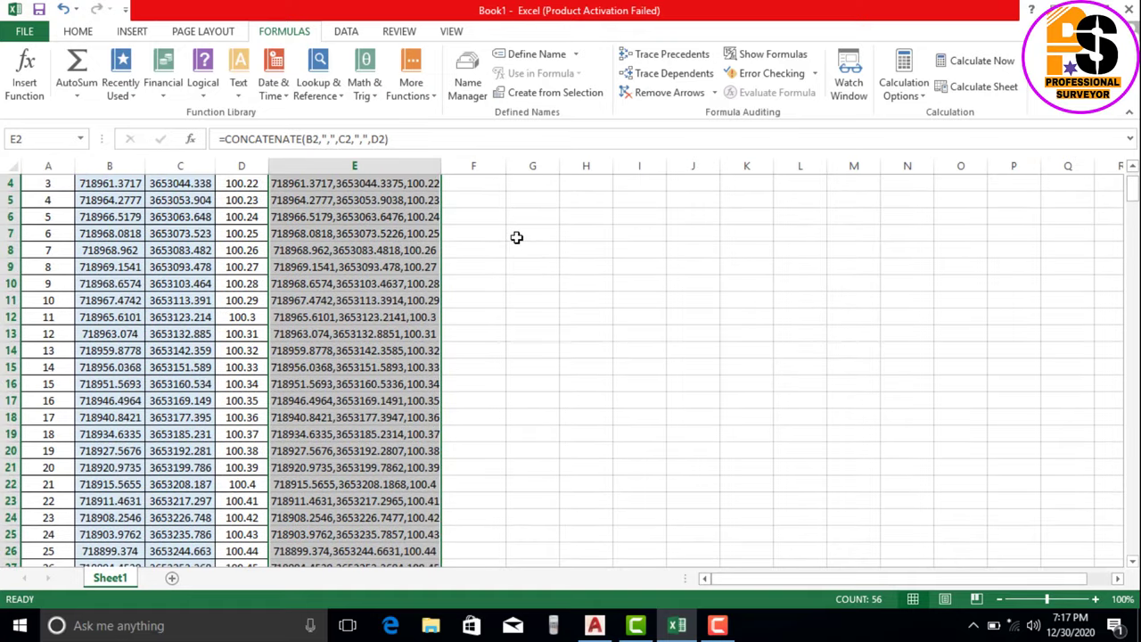
scroll(516, 237, "up", 1)
- Select the joined strings in E2:E57 and copy them
left_click(516, 237)
mouse_move(354, 201)
left_mouse_down()
mouse_move(441, 546)
mouse_move(441, 491)
left_mouse_up()
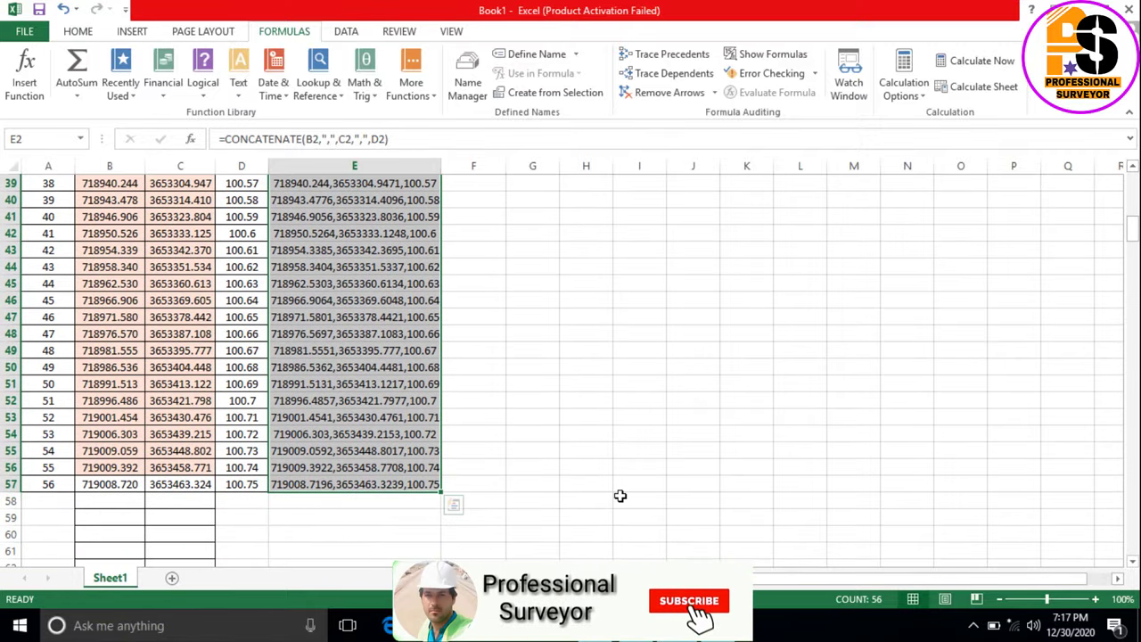
key("ctrl+c")
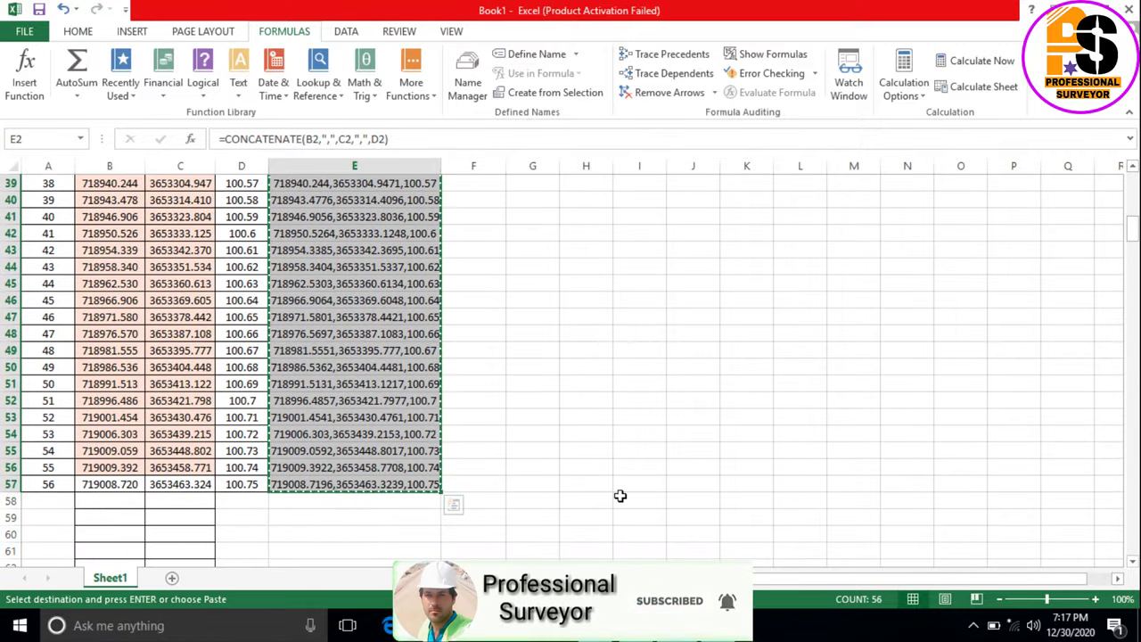
- Switch to AutoCAD and start Draw > Point > Multiple Point
left_click(595, 625)
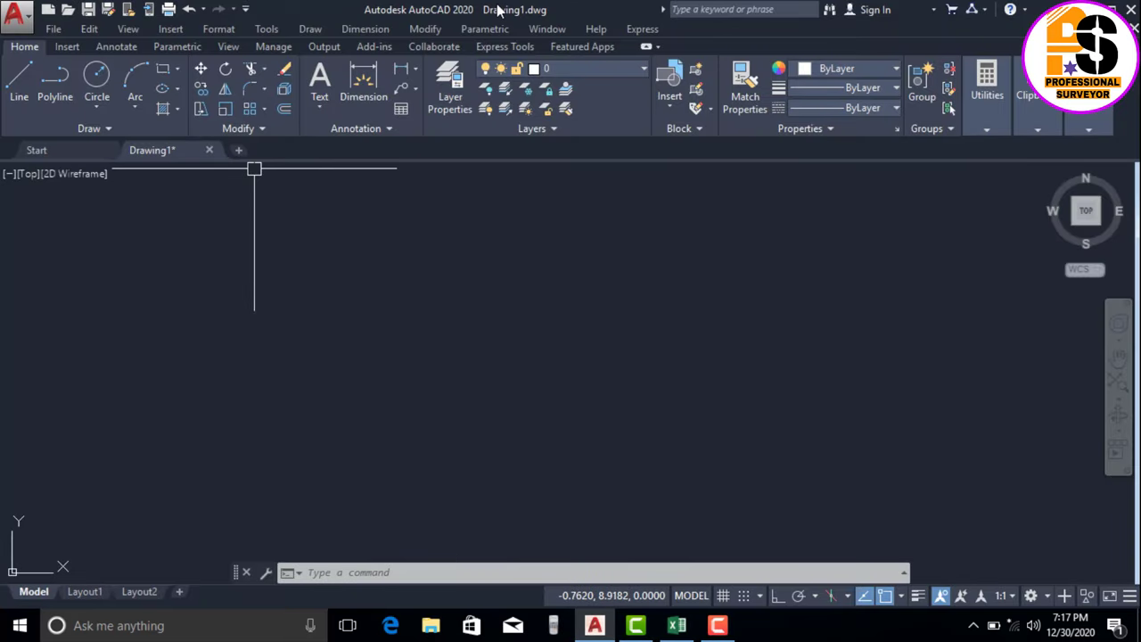
left_click(311, 29)
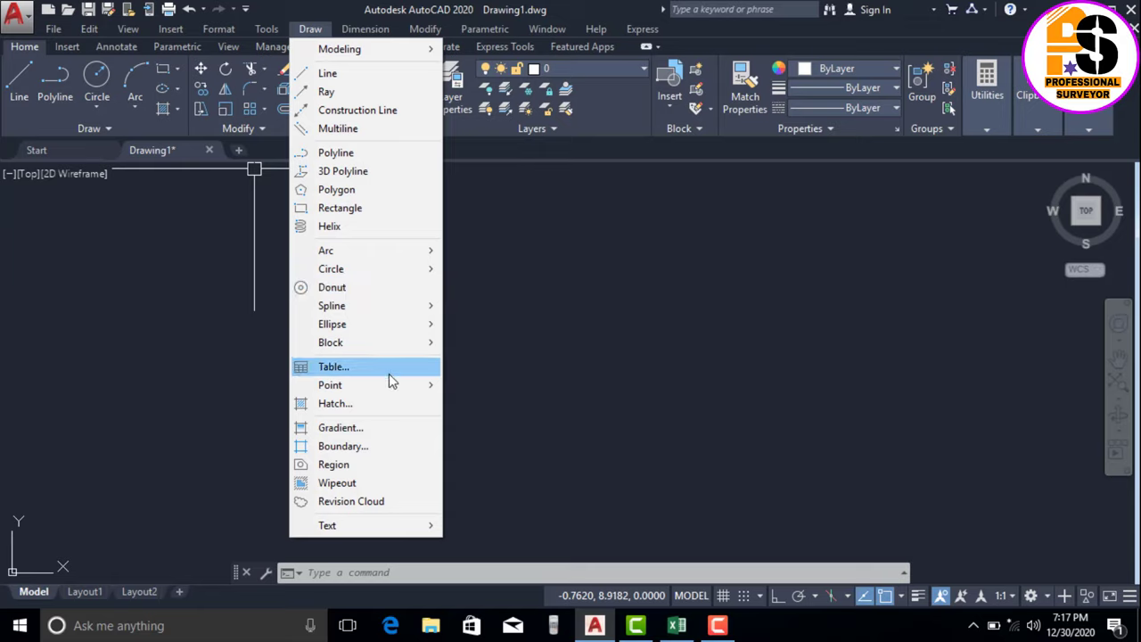
mouse_move(392, 384)
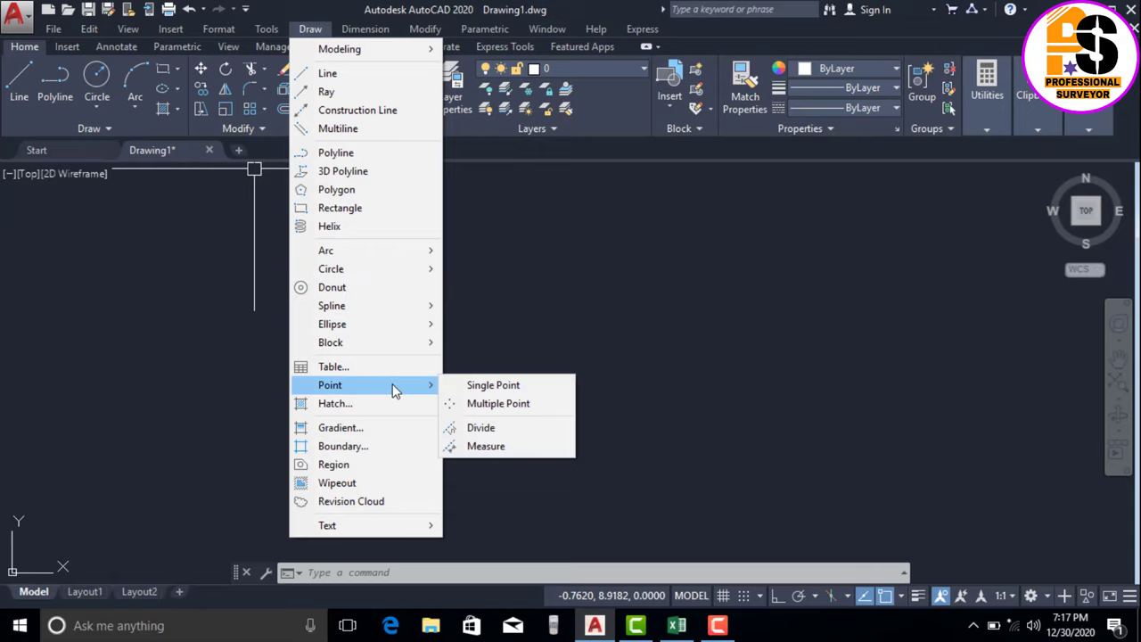
left_click(497, 404)
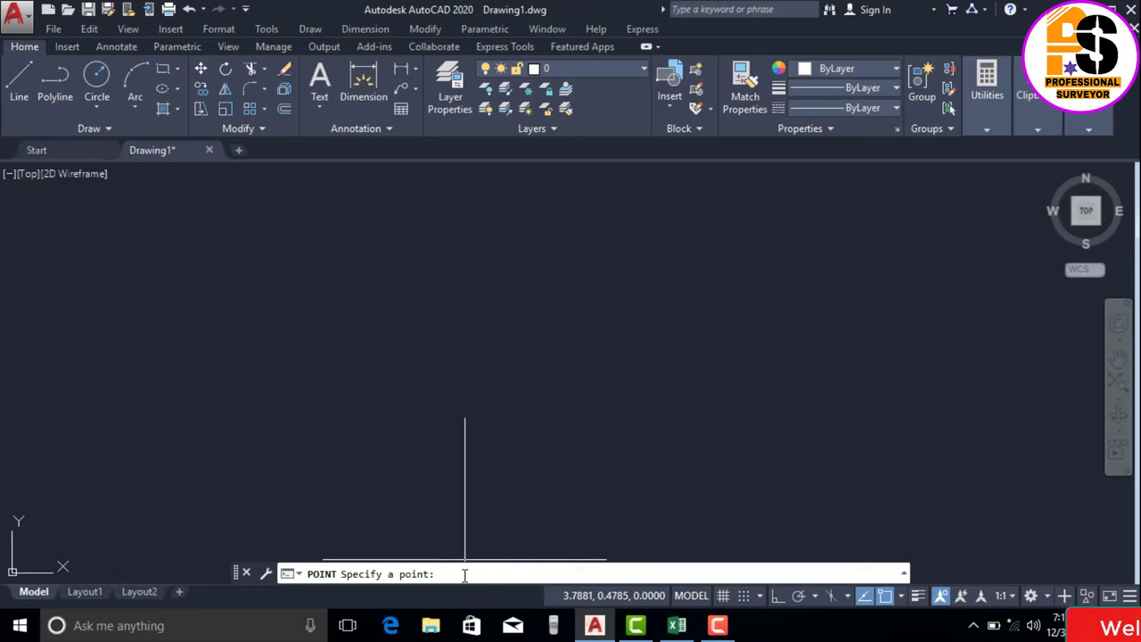
- Paste the copied coordinates into the command line as point positions, then end the command
right_click(463, 575)
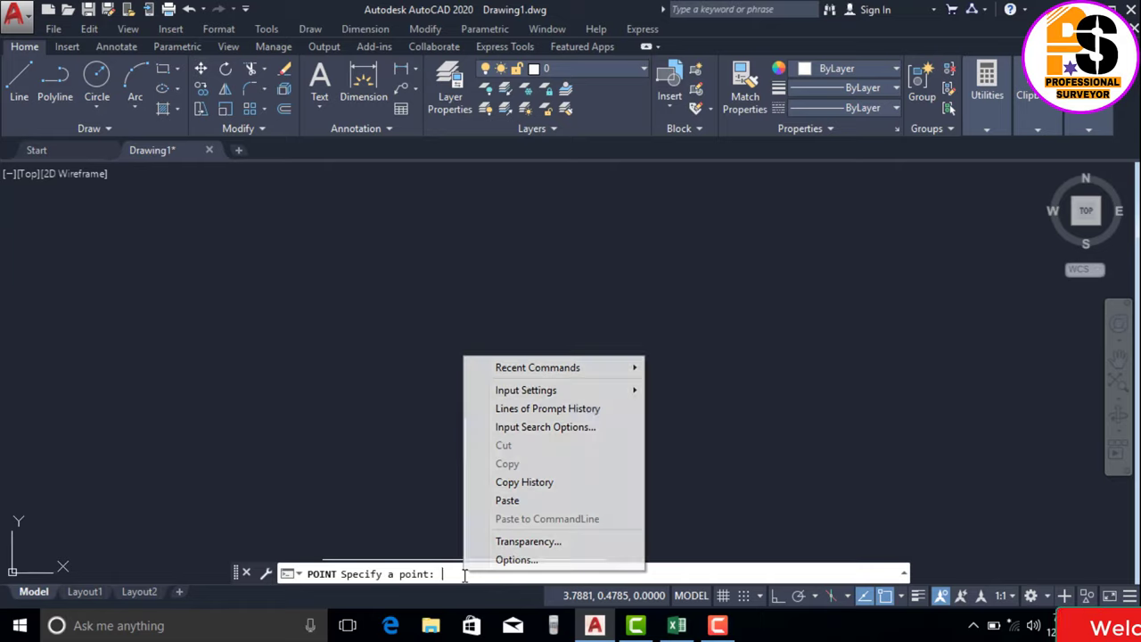
left_click(525, 504)
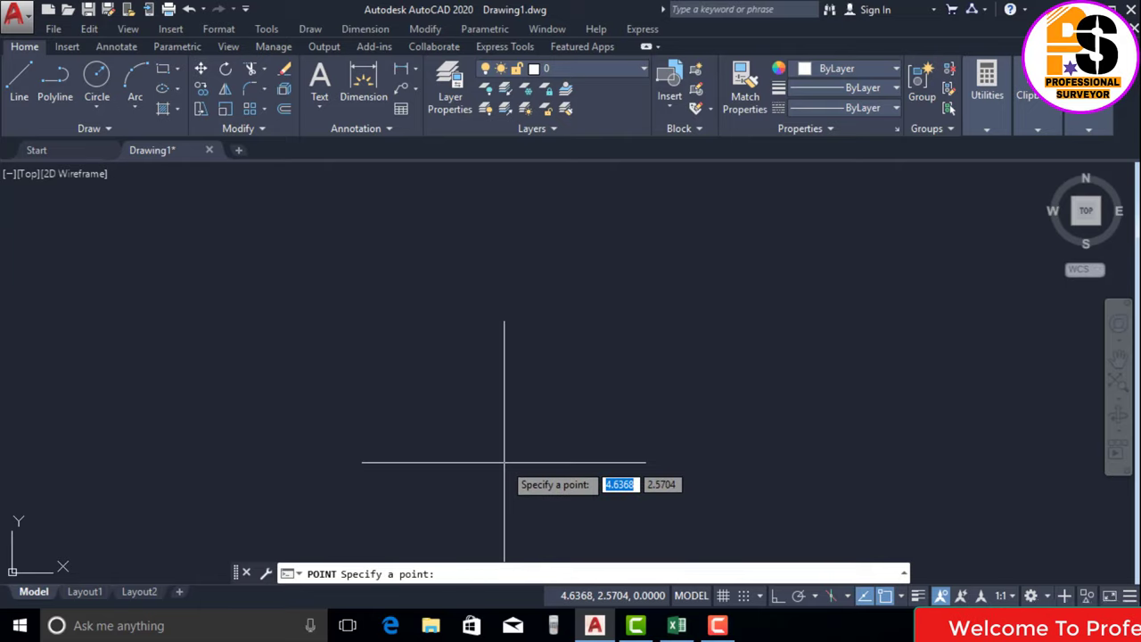
key("Return")
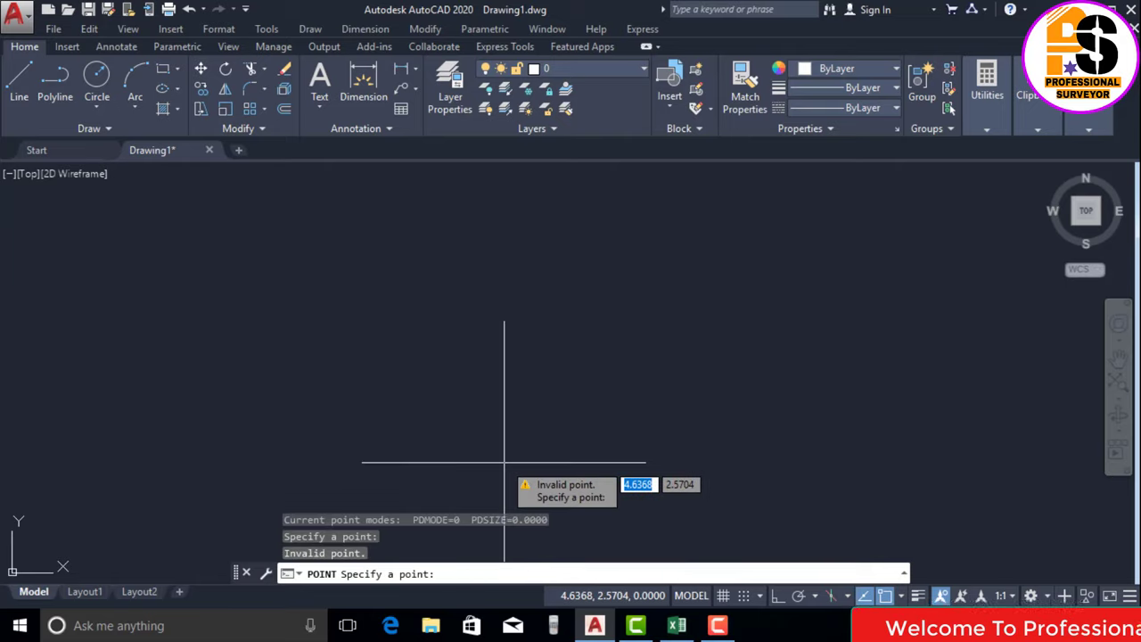
key("Escape")
key("Escape")
key("Escape")
key("Escape")
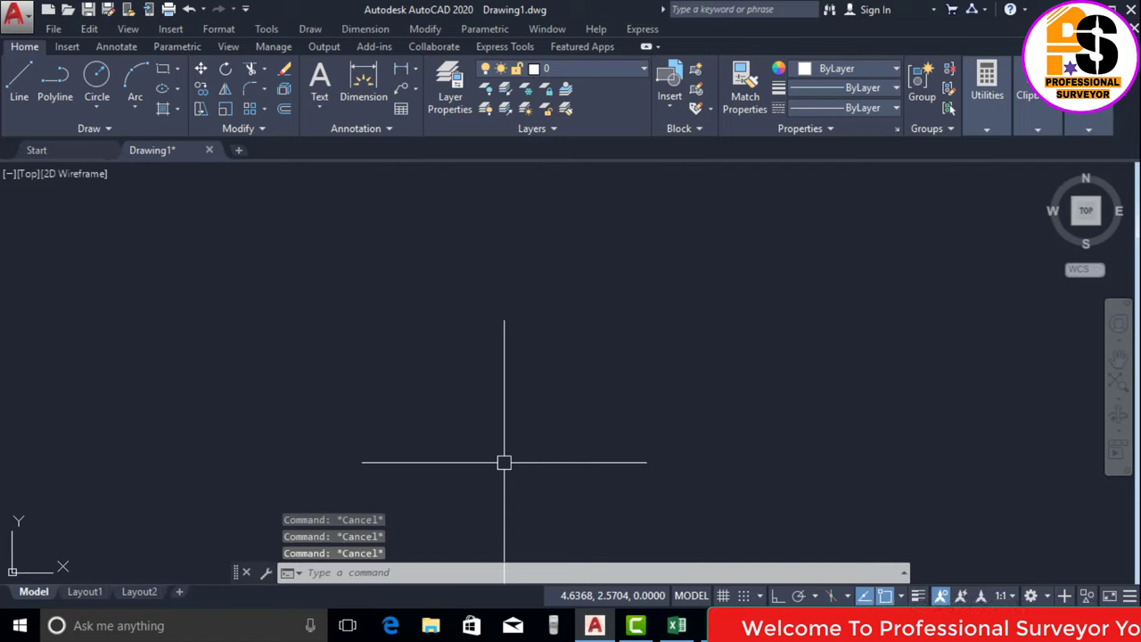
- Zoom to extents (Z, E) so all pasted survey points fit in view
type("z")
key("Return")
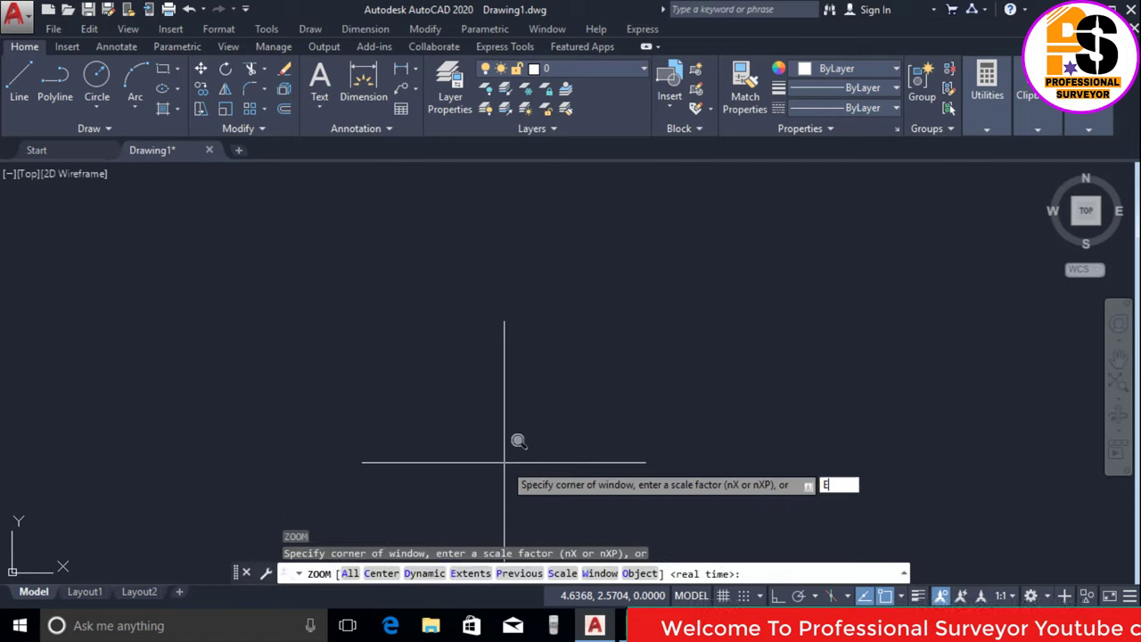
type("e")
key("Return")
key("Escape")
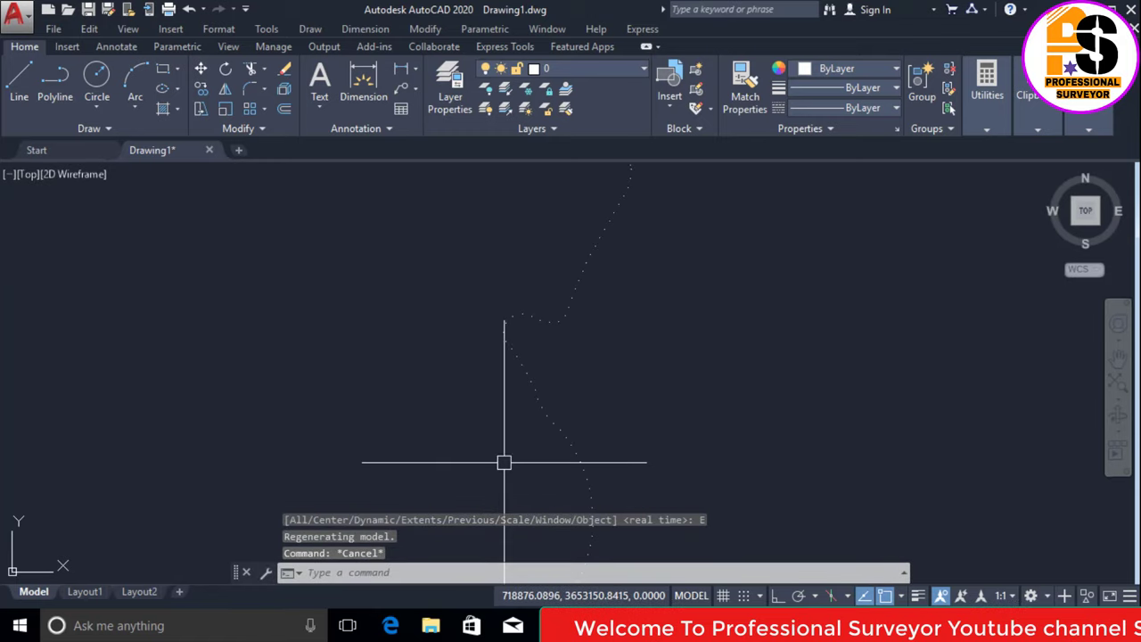
scroll(449, 313, "down", 2)
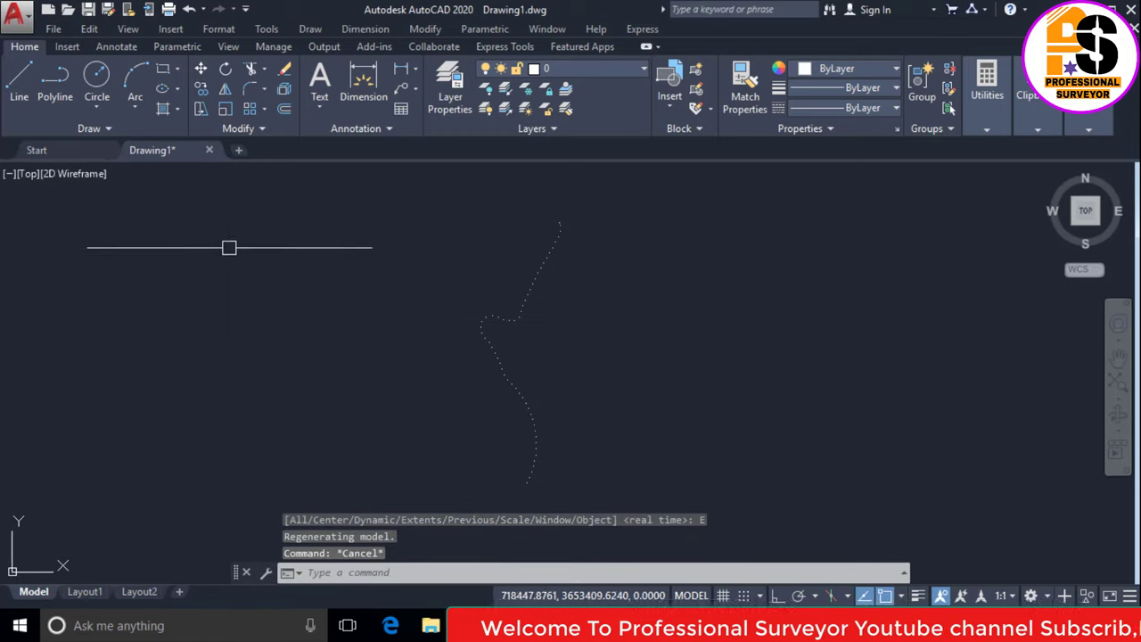
scroll(542, 305, "down", 3)
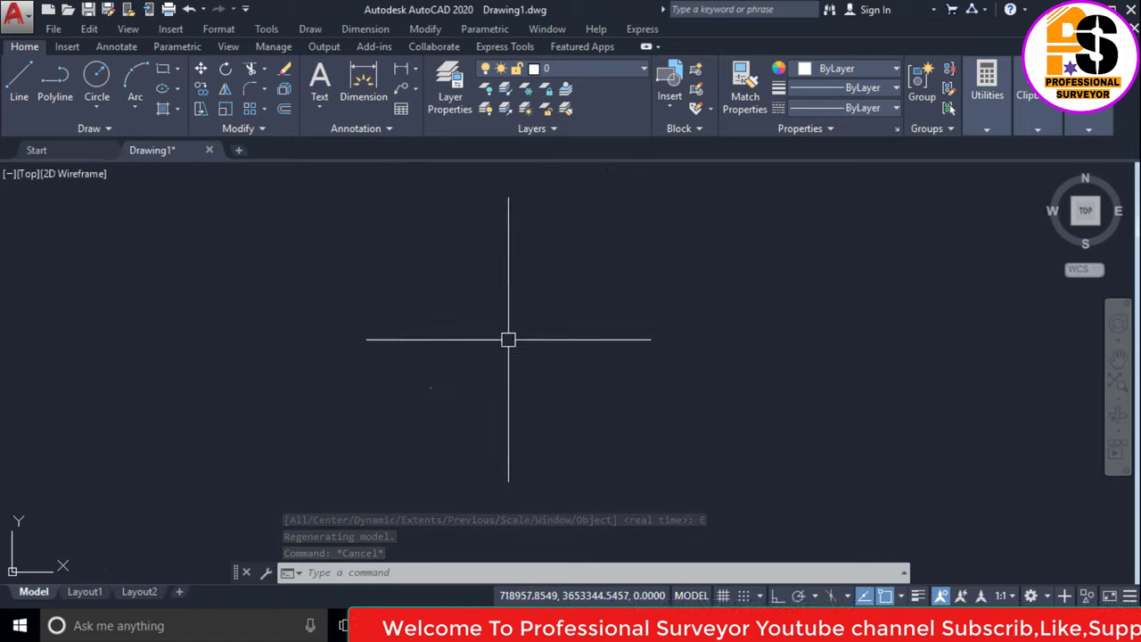
scroll(484, 282, "up", 4)
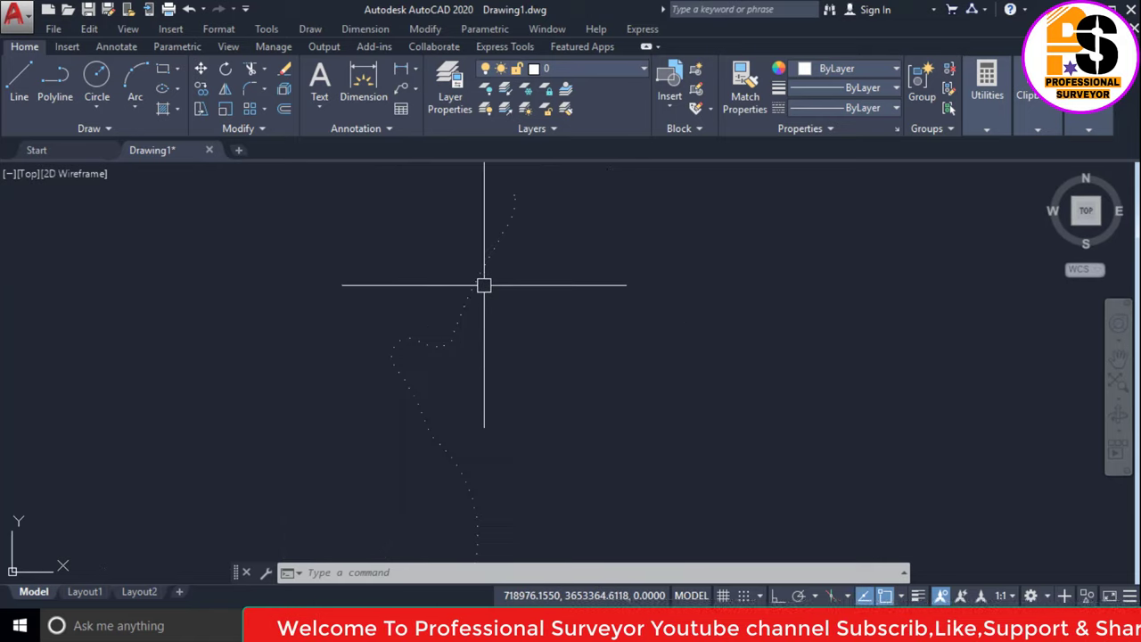
- Set the point style to X with point size 1 in absolute units
left_click(219, 31)
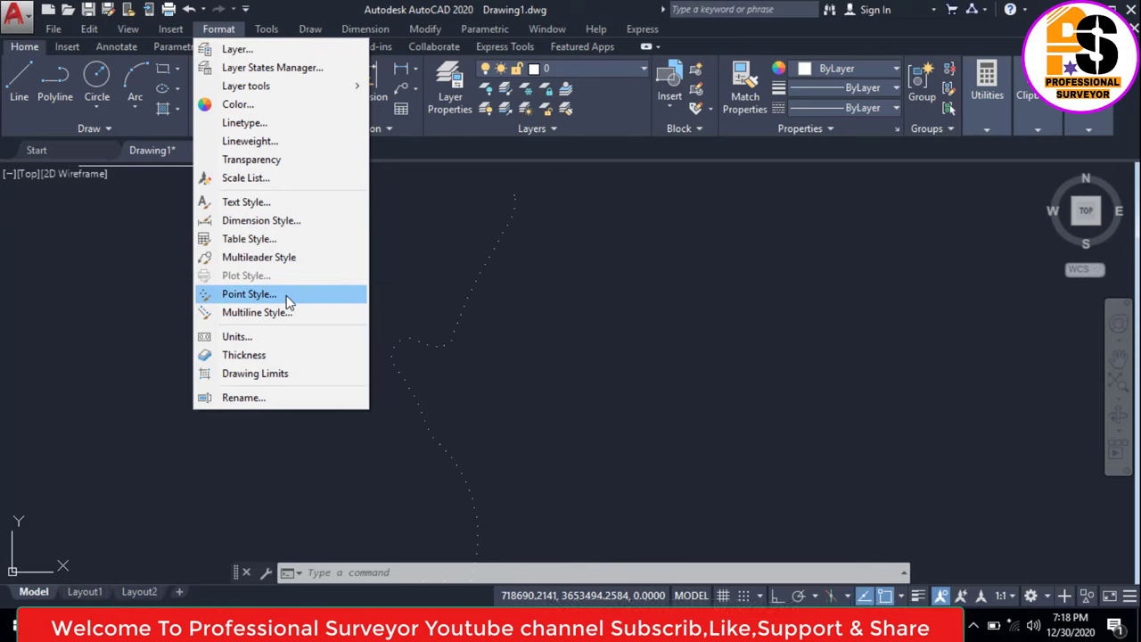
left_click(250, 294)
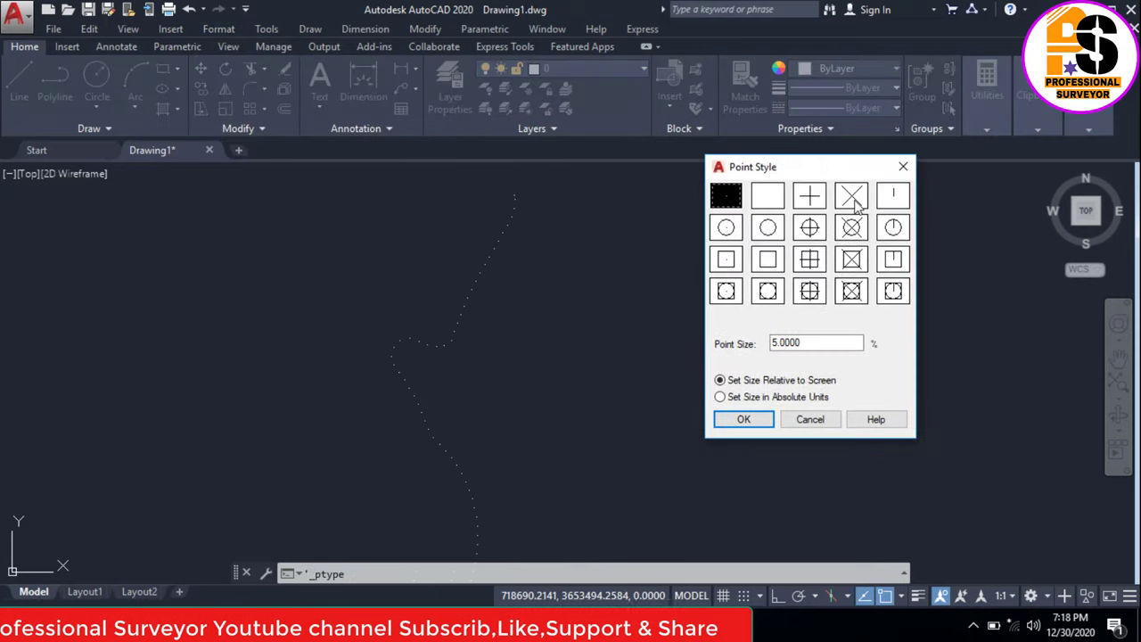
left_click(854, 204)
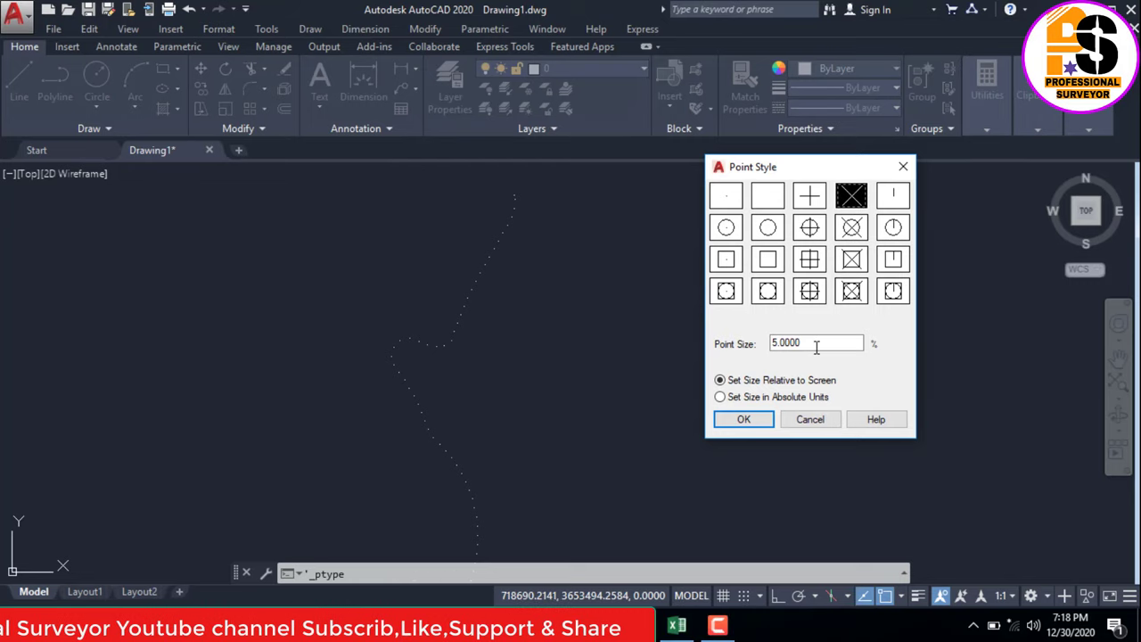
left_click_drag(816, 343, 736, 341)
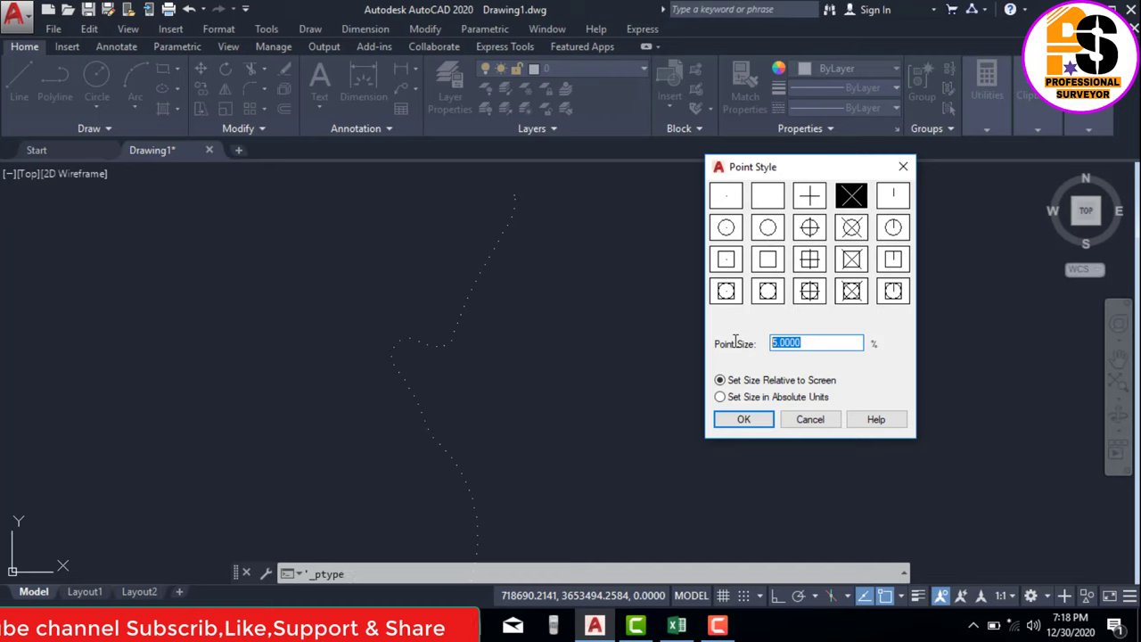
type("1")
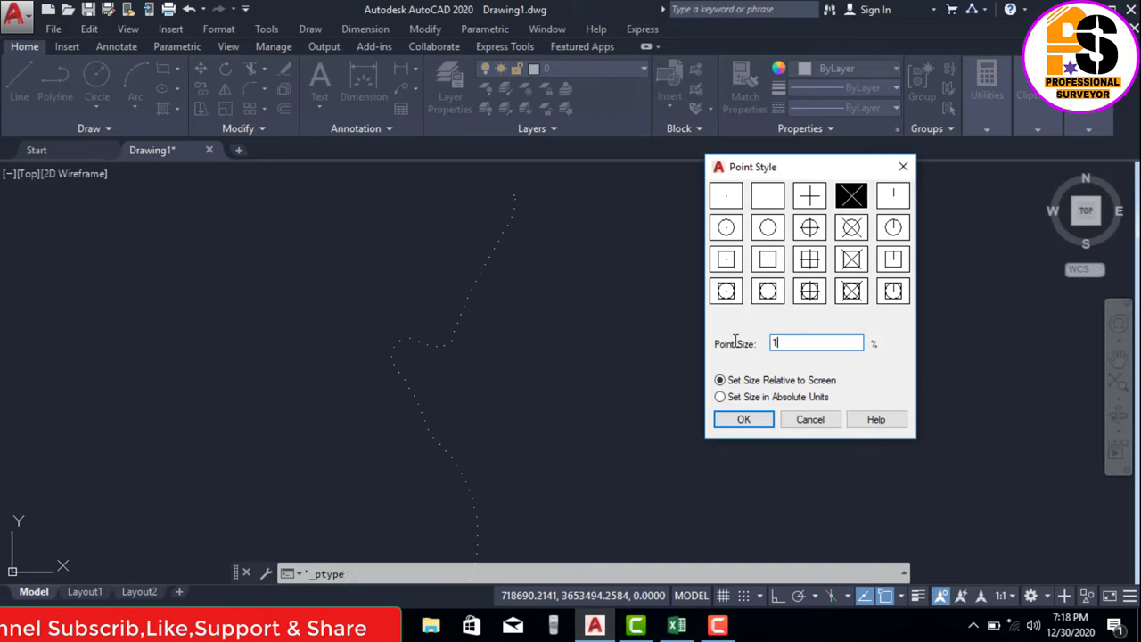
left_click(735, 398)
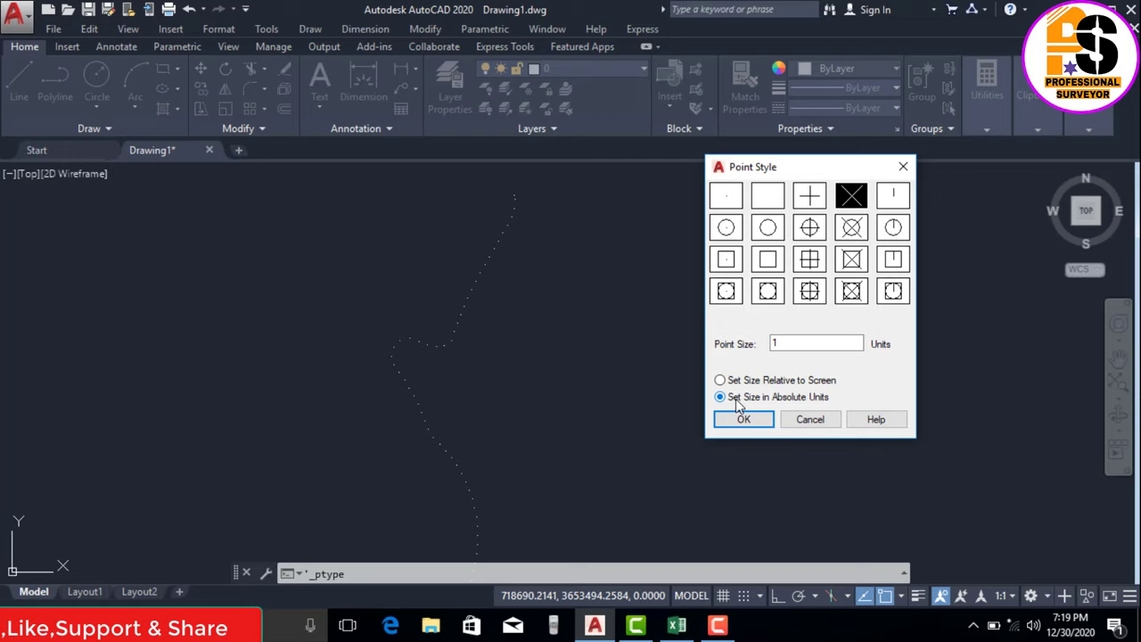
left_click(738, 421)
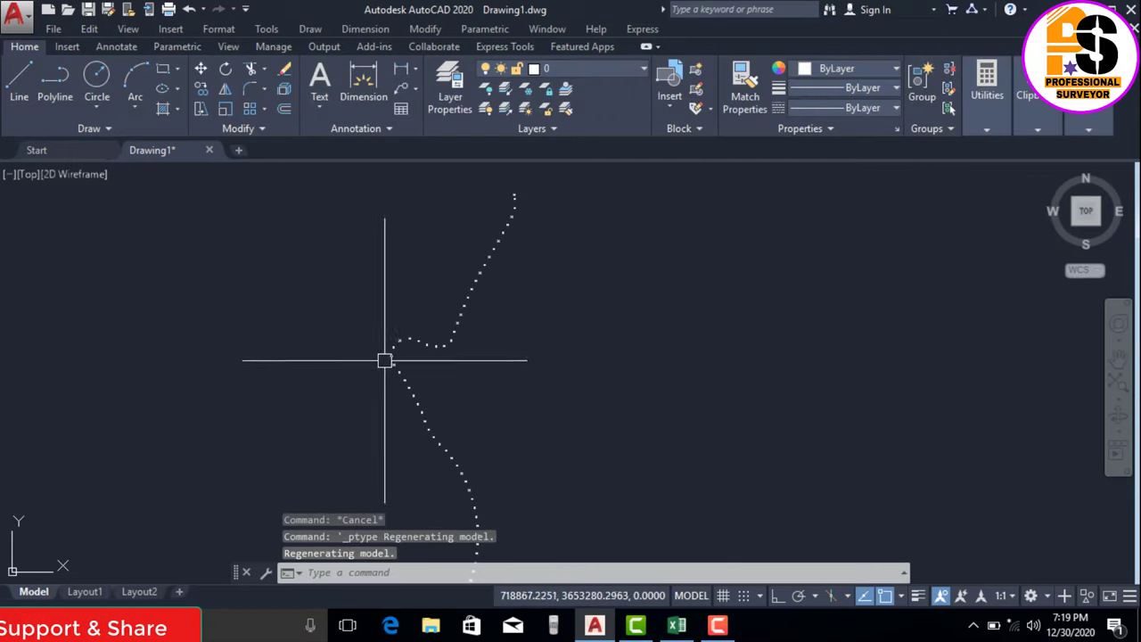
scroll(384, 360, "up", 5)
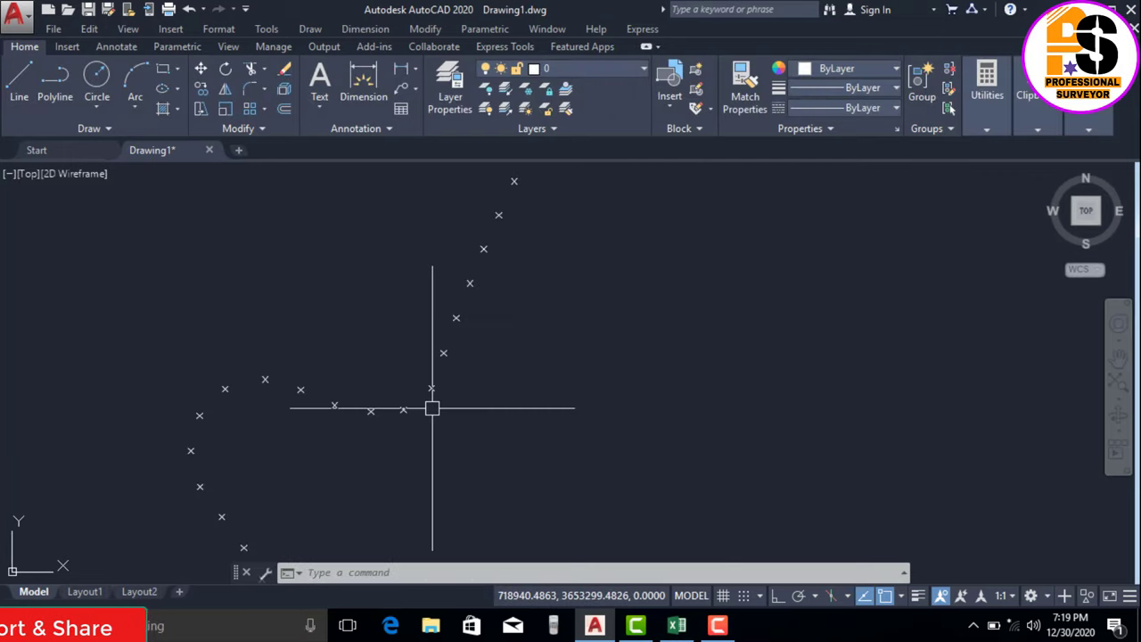
scroll(433, 409, "up", 2)
scroll(454, 268, "down", 5)
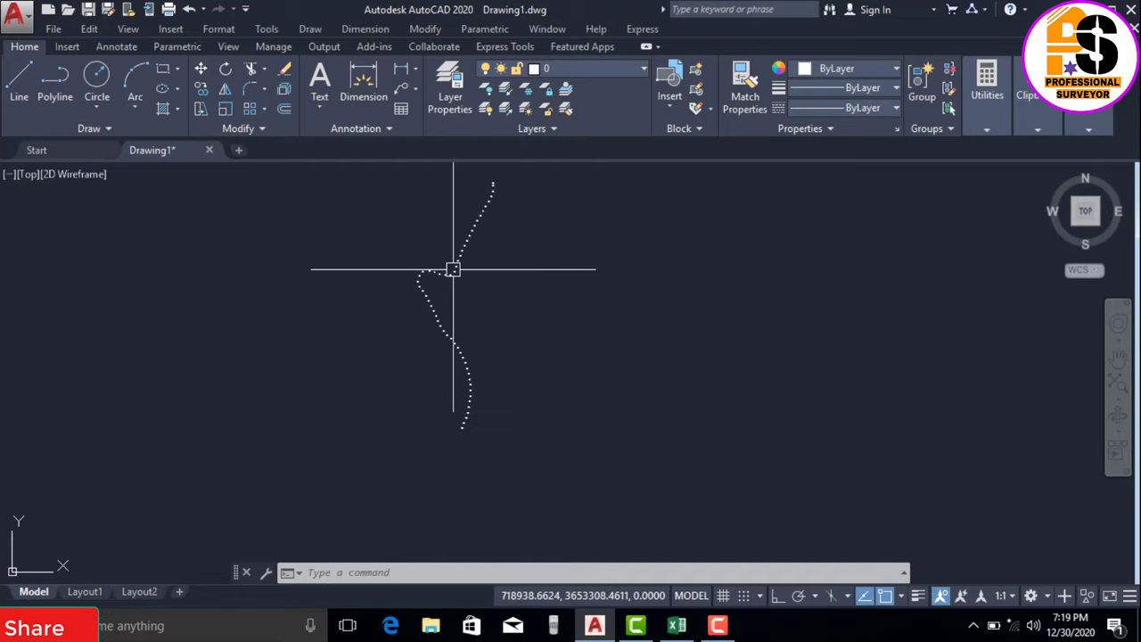